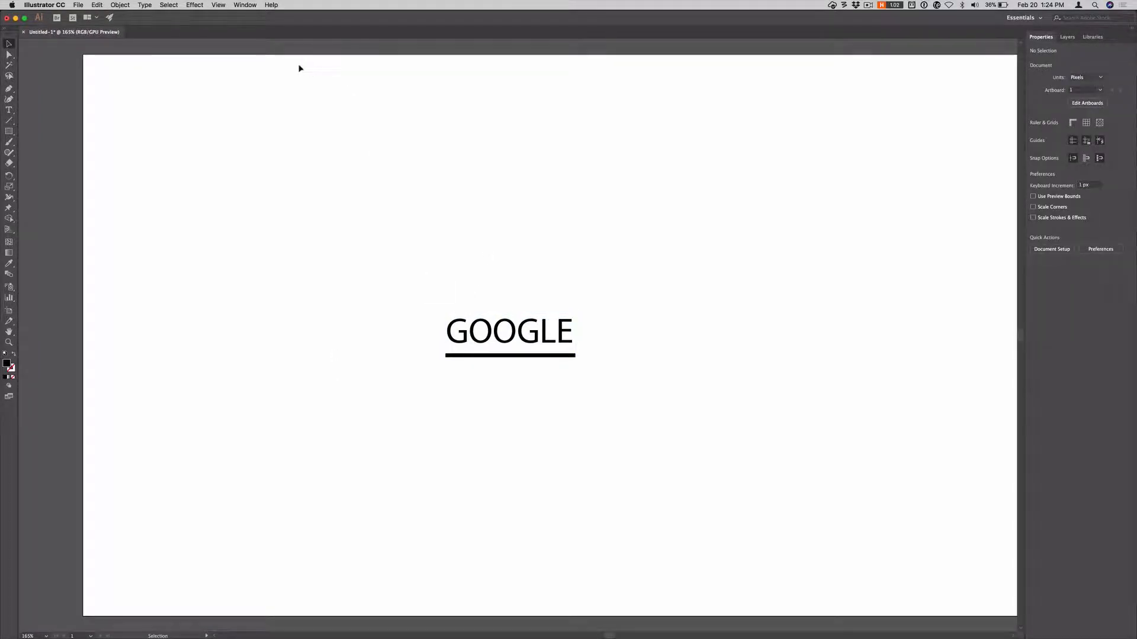
Step: Apply Fit to Artwork Bounds twice so the artboard hugs the underlined GOOGLE artwork
{"action": "left_click", "coordinate": [120, 5]}
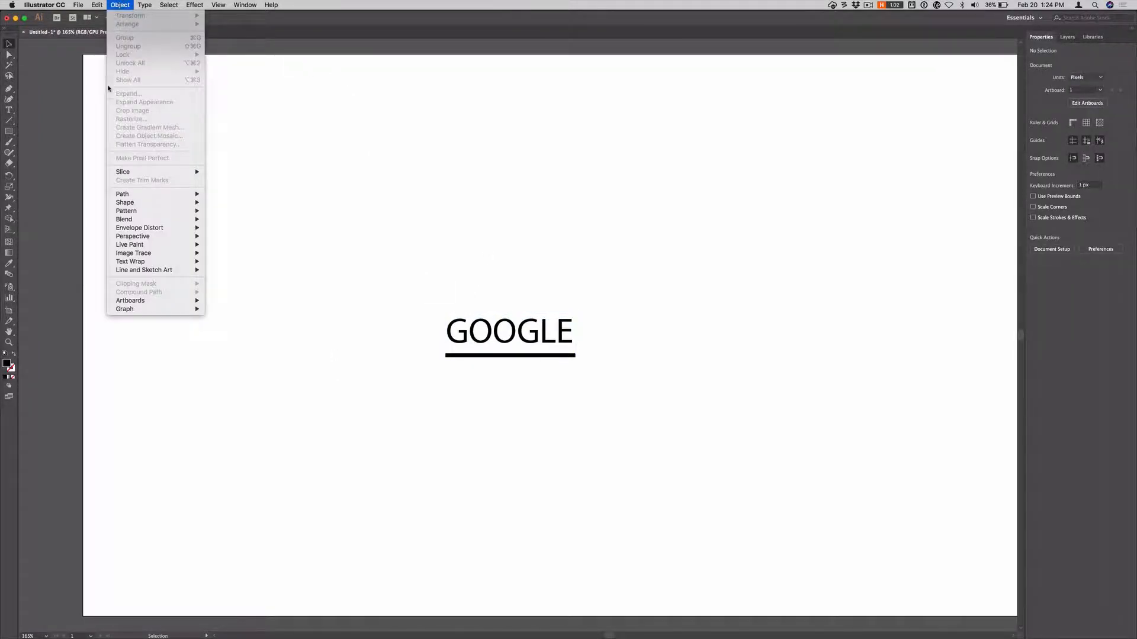
{"action": "mouse_move", "coordinate": [184, 301]}
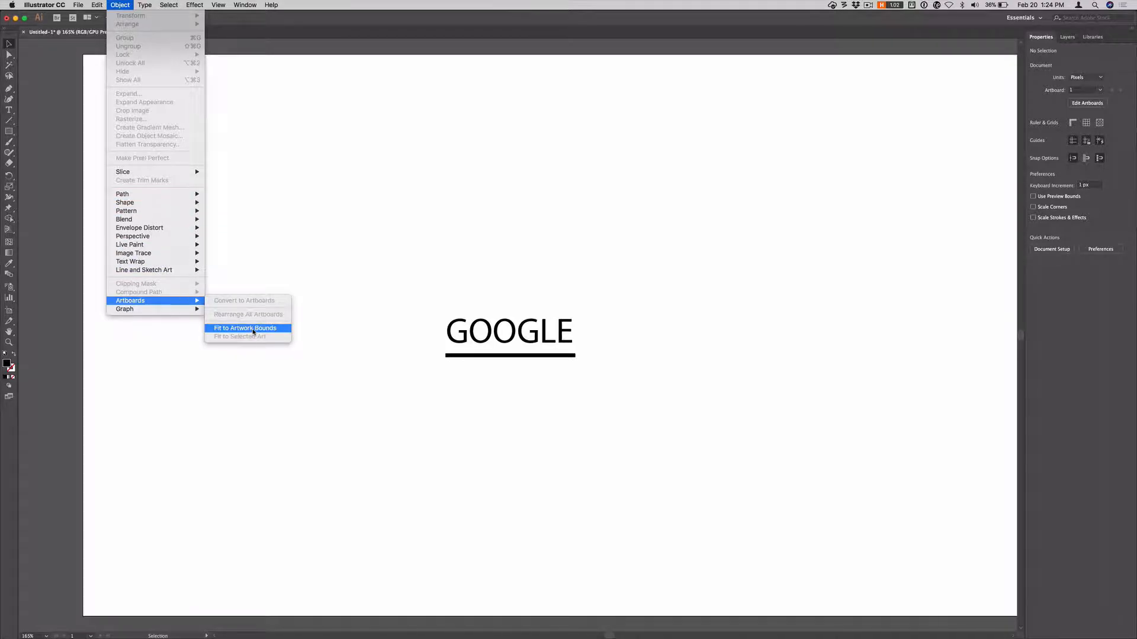
{"action": "left_click", "coordinate": [247, 328]}
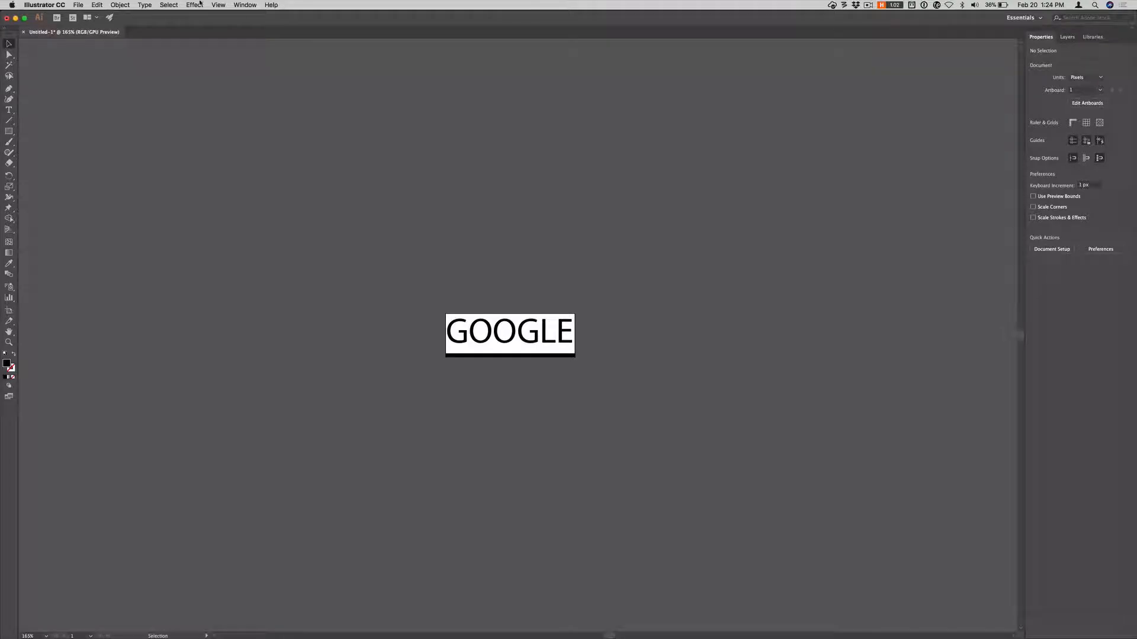
{"action": "left_click", "coordinate": [120, 5]}
{"action": "mouse_move", "coordinate": [154, 301]}
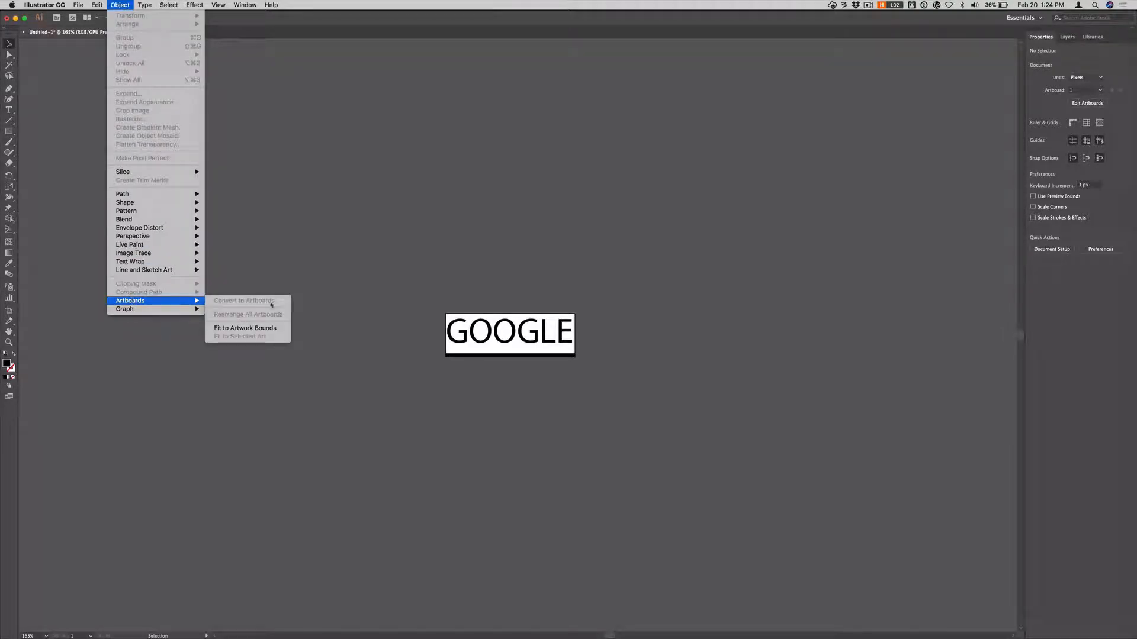
{"action": "left_click", "coordinate": [266, 331]}
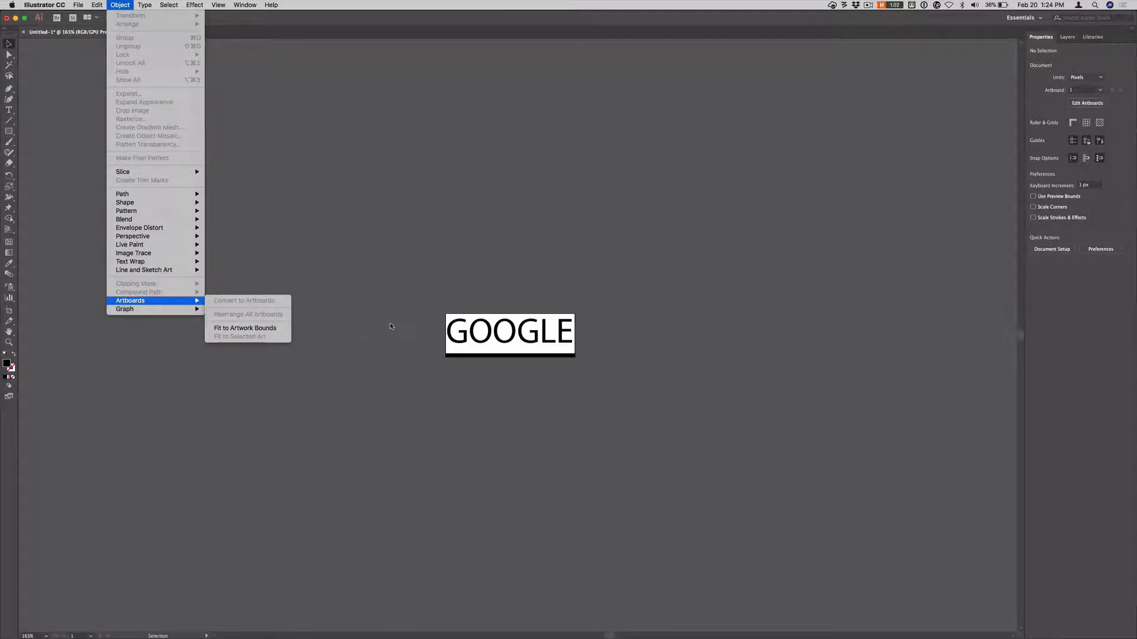
Step: Save the document as google-doodle-stage.svg with SVG (svg) as the format
{"action": "left_click", "coordinate": [78, 5]}
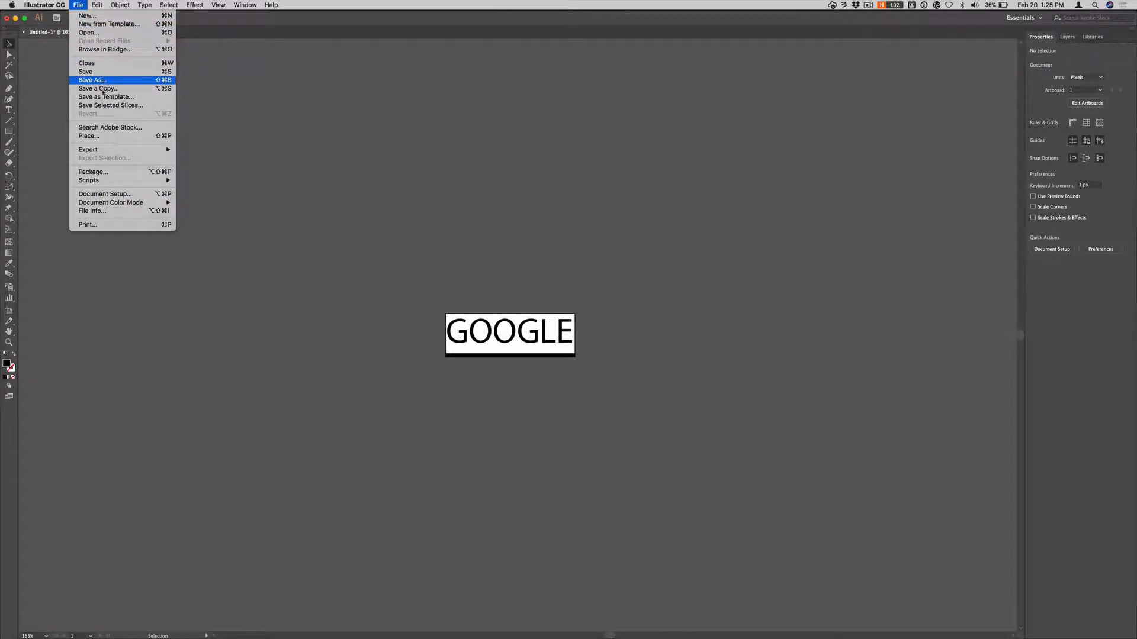
{"action": "mouse_move", "coordinate": [97, 151]}
{"action": "left_click", "coordinate": [97, 80]}
{"action": "left_click", "coordinate": [577, 327]}
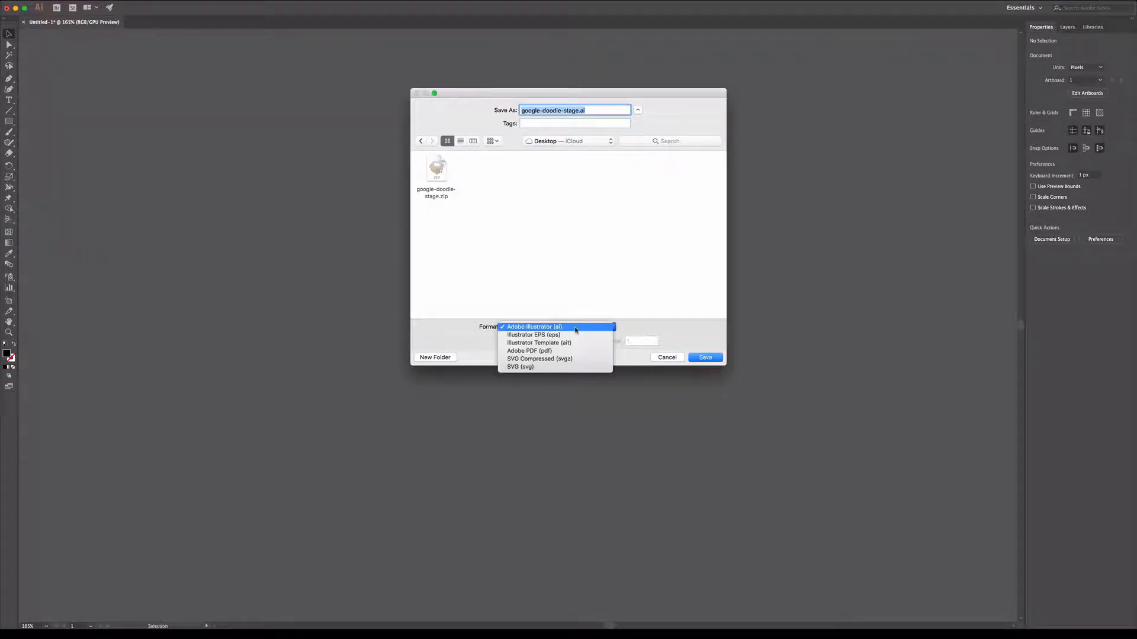
{"action": "left_click", "coordinate": [566, 368]}
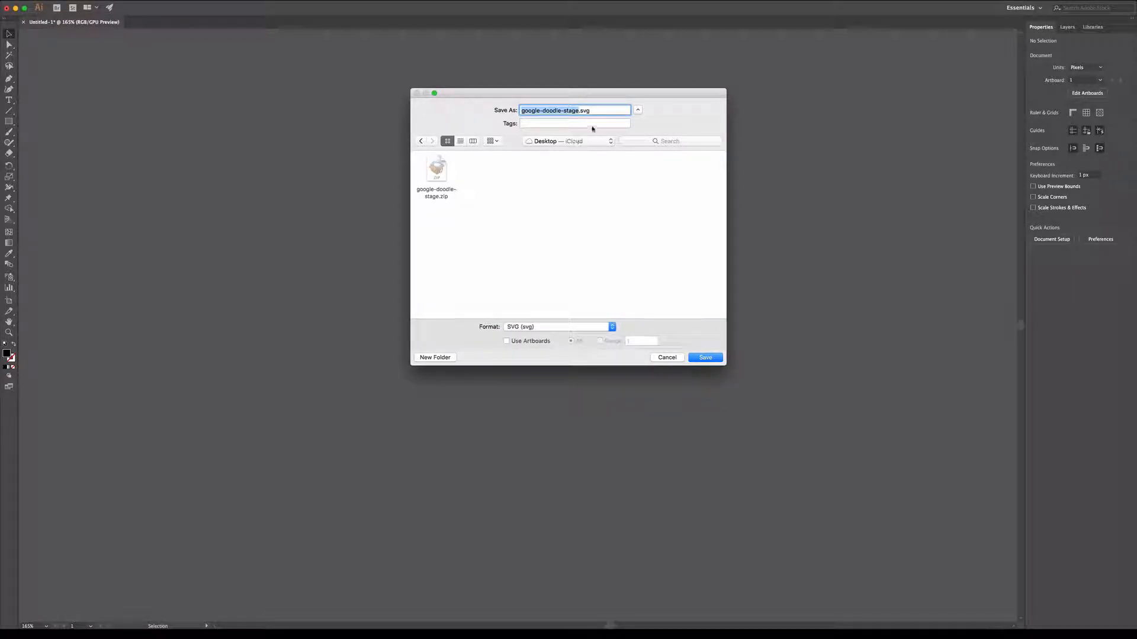
{"action": "mouse_move", "coordinate": [612, 103]}
{"action": "left_mouse_down"}
{"action": "mouse_move", "coordinate": [237, 32]}
{"action": "mouse_move", "coordinate": [612, 103]}
{"action": "left_mouse_up"}
{"action": "left_click", "coordinate": [706, 358]}
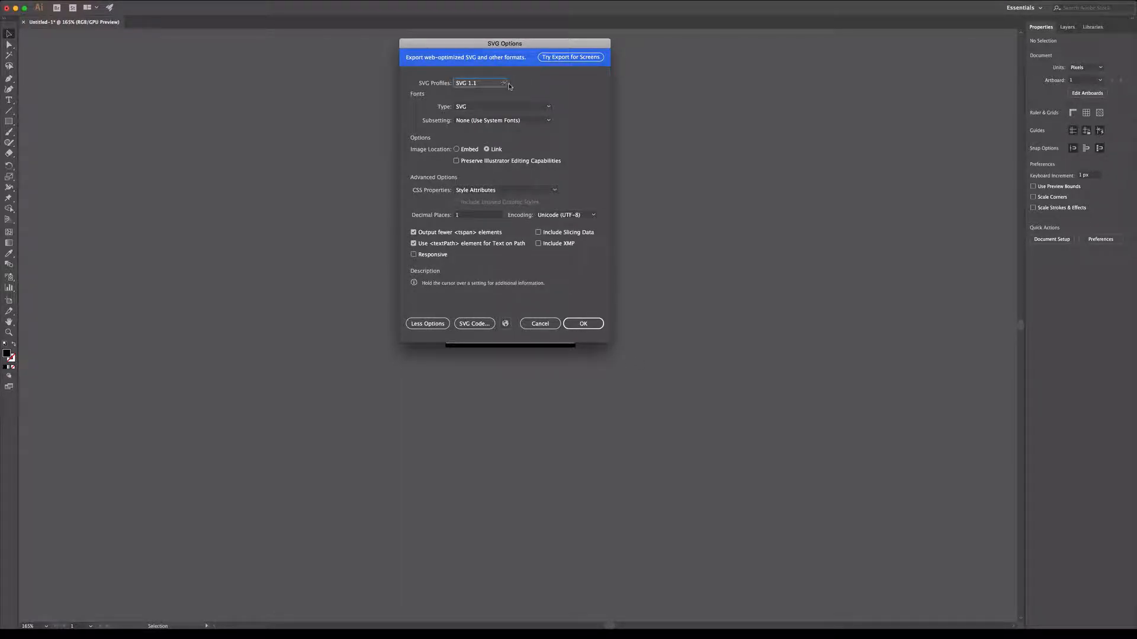
Step: In SVG Options, keep the SVG 1.1 profile and Style Attributes for CSS properties
{"action": "left_click", "coordinate": [491, 86]}
{"action": "left_click", "coordinate": [484, 102]}
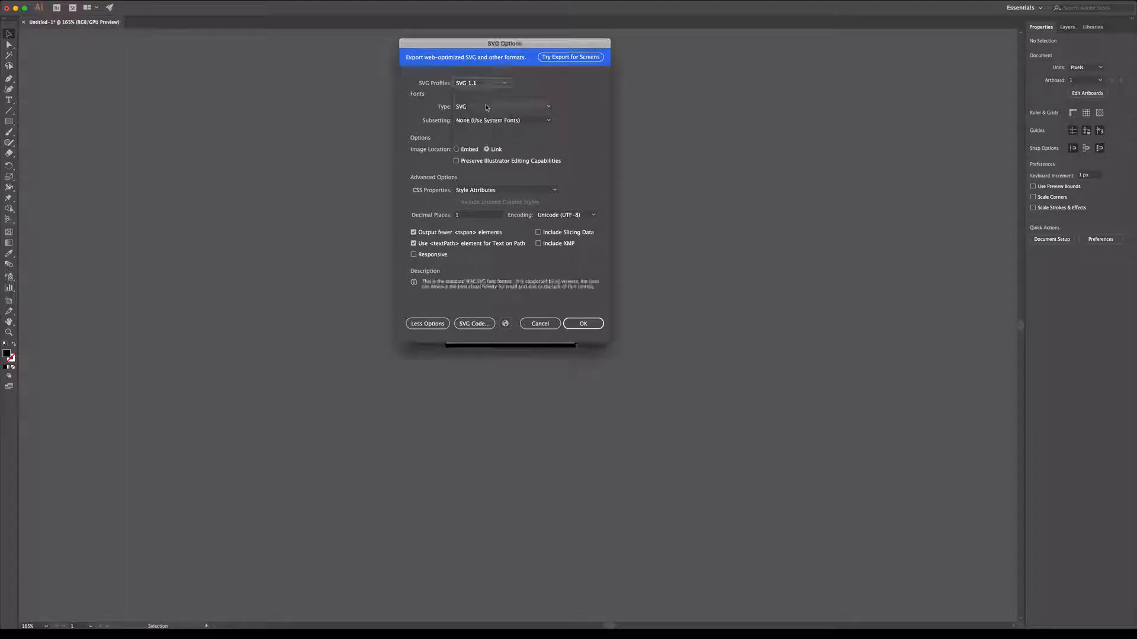
{"action": "left_click", "coordinate": [480, 190]}
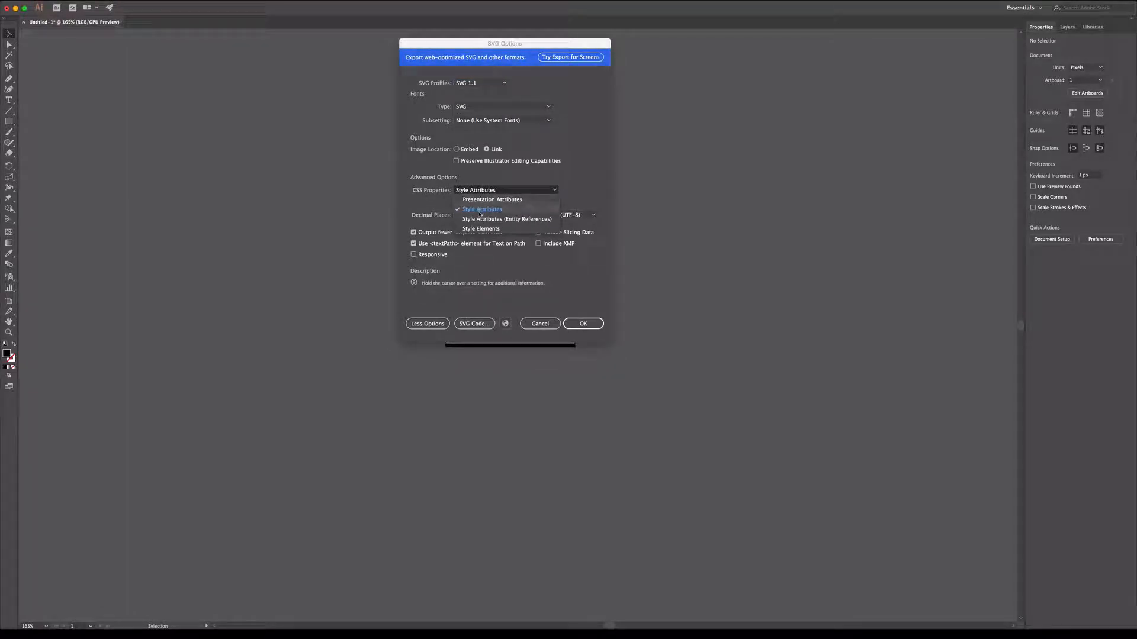
{"action": "left_click", "coordinate": [480, 212]}
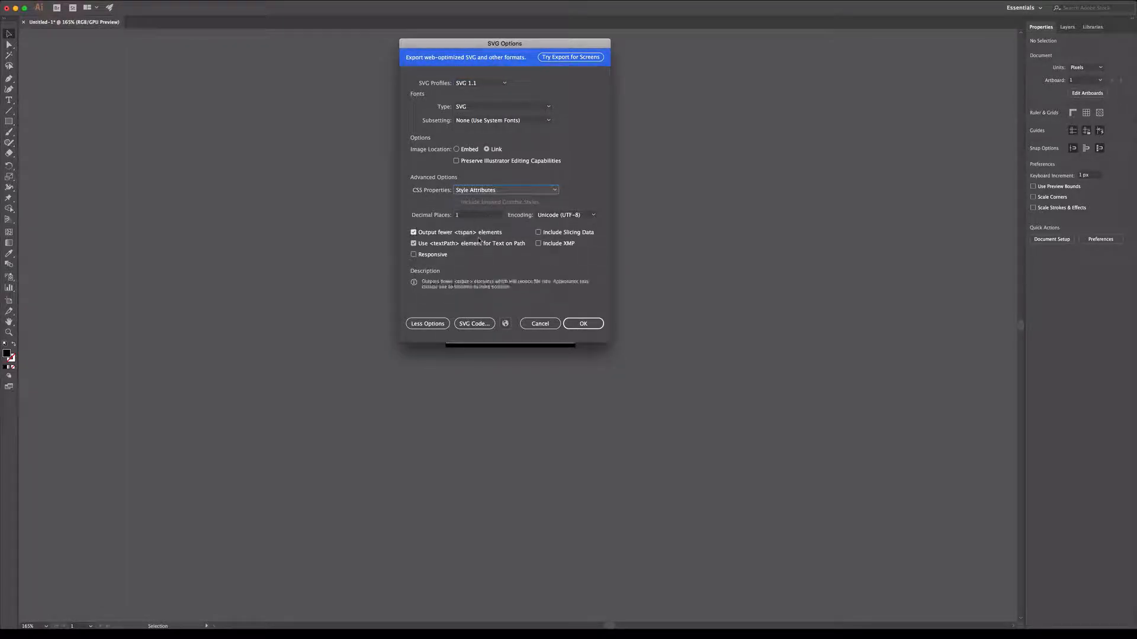
Step: Leave Responsive off and select all of the generated SVG code
{"action": "left_click", "coordinate": [442, 258]}
{"action": "left_click", "coordinate": [441, 258]}
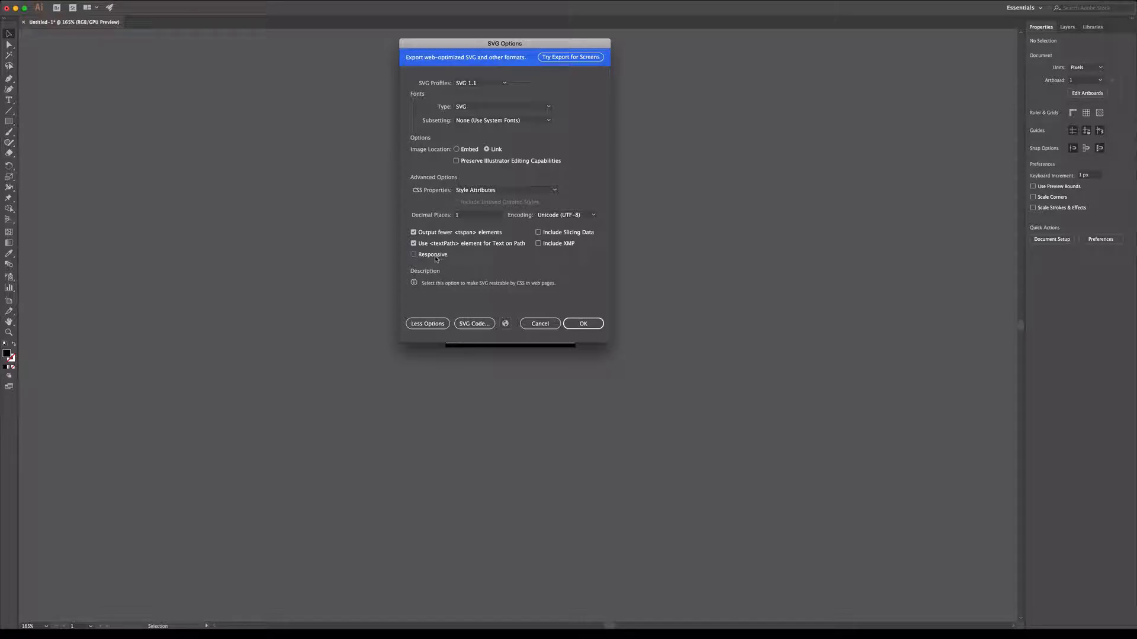
{"action": "left_click", "coordinate": [483, 325]}
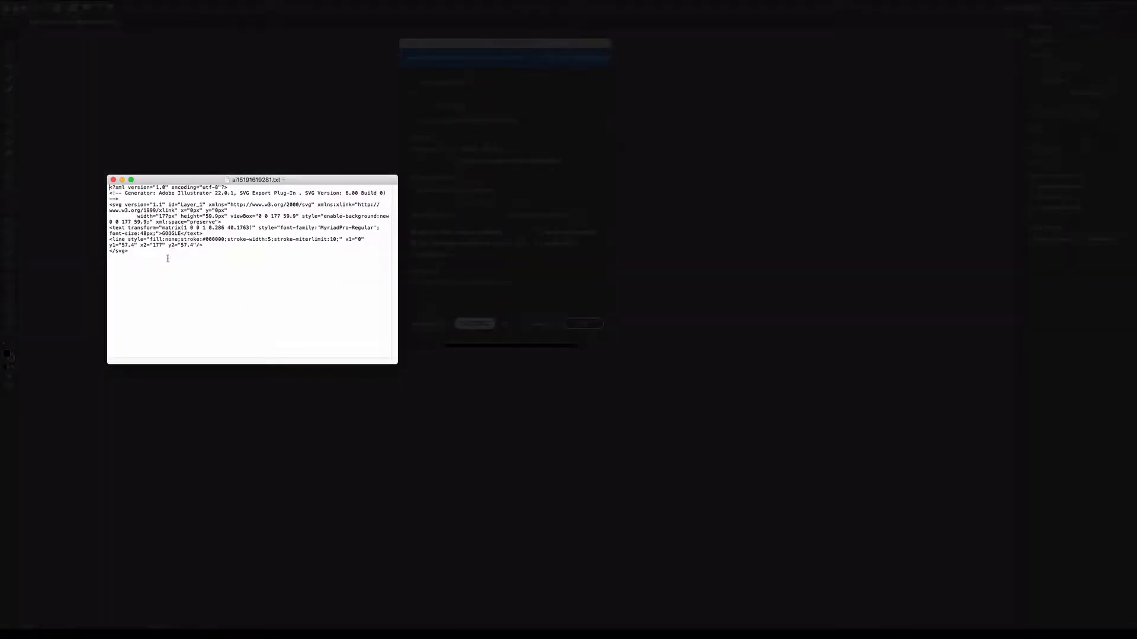
{"action": "key", "text": "super+a"}
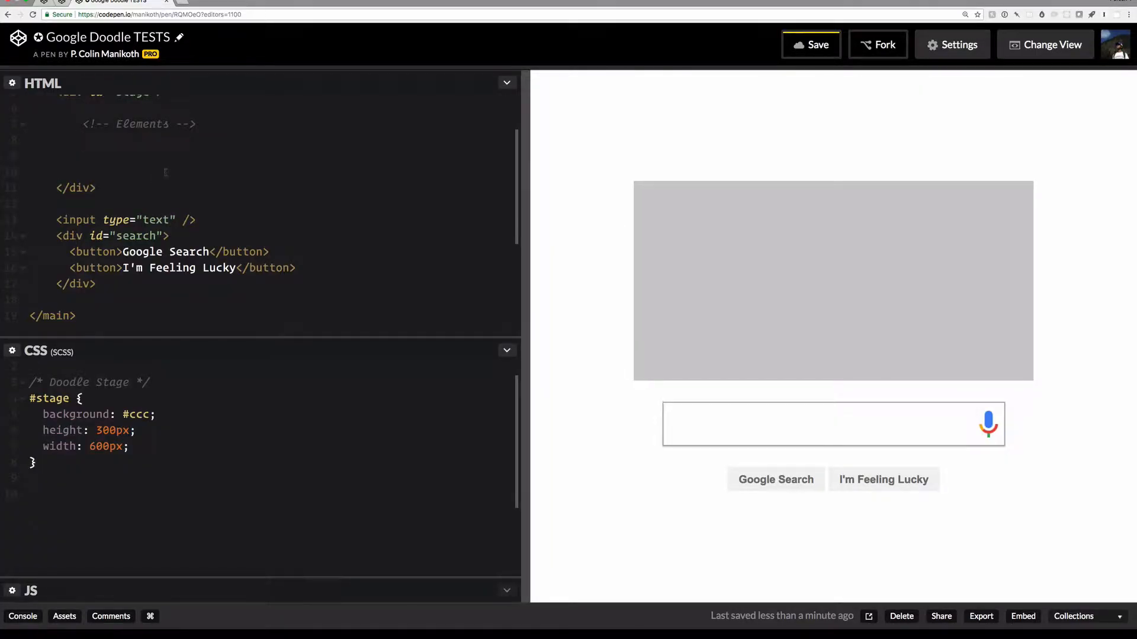
Step: Paste the Illustrator SVG code into CodePen's HTML panel and enlarge the editor panes
{"action": "type", "text": "<?xml version=\"1.0\" encoding=\"utf-8\"?> <!-- Generator: Adobe Illustrator 22.0.1, SVG Export Plug-In . SVG Version: 6.00 Build 0)  --> <svg version=\"1.1\" id=\"Layer_1\" xmlns=\"http://www.w3.org/2000/svg\" xmlns:xlink=\"http://www.w3.org/1999/xlink\" x=\"0px\" y=\"0px\" \t width=\"177px\" height=\"59.9px\" viewBox=\"0 0 177 59.9\" style=\"enable-background:new 0 0 177 59.9;\" xml:space=\"preserve\"> <text transform=\"matrix(1 0 0 1 0.286 40.1763)\" style=\"font-family:'MyriadPro-Regular'; font-size:48px;\">GOOGLE</text> <line style=\"fill:none;stroke:#000000;stroke-width:5;stroke-miterlimit:10;\" x1=\"0\" y1=\"57.4\" x2=\"177\" y2=\"57.4\"/> </svg>"}
{"action": "left_click_drag", "start_coordinate": [525, 299], "coordinate": [566, 299]}
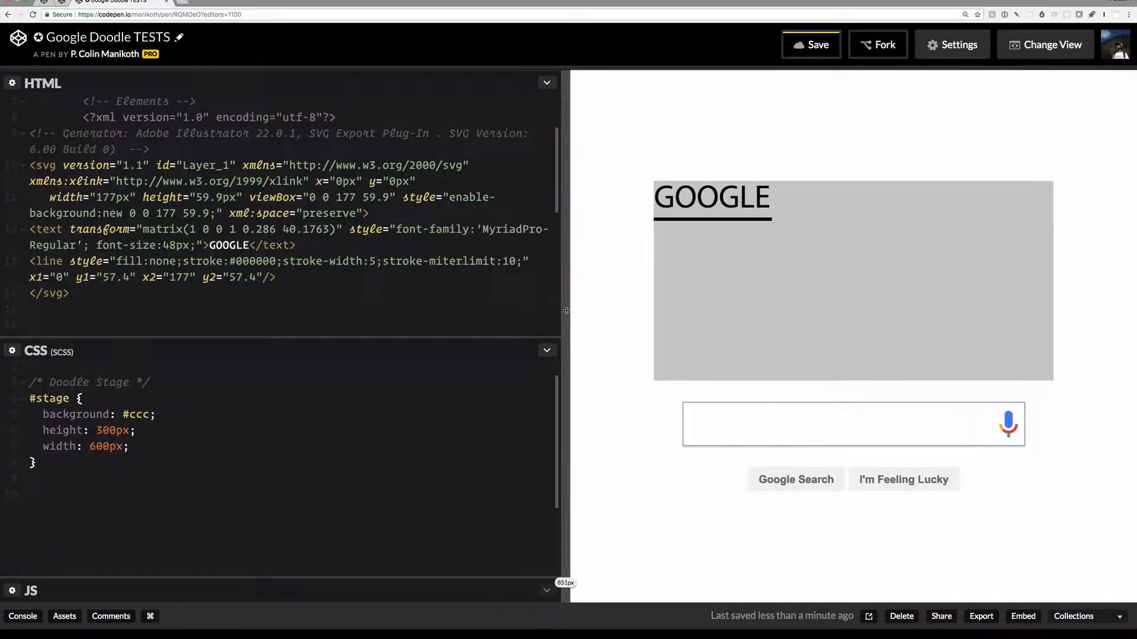
{"action": "left_click_drag", "start_coordinate": [446, 342], "coordinate": [440, 370]}
Step: Add the CSS rule svg { background: red; } using the bg abbreviation
{"action": "type", "text": "svg {"}
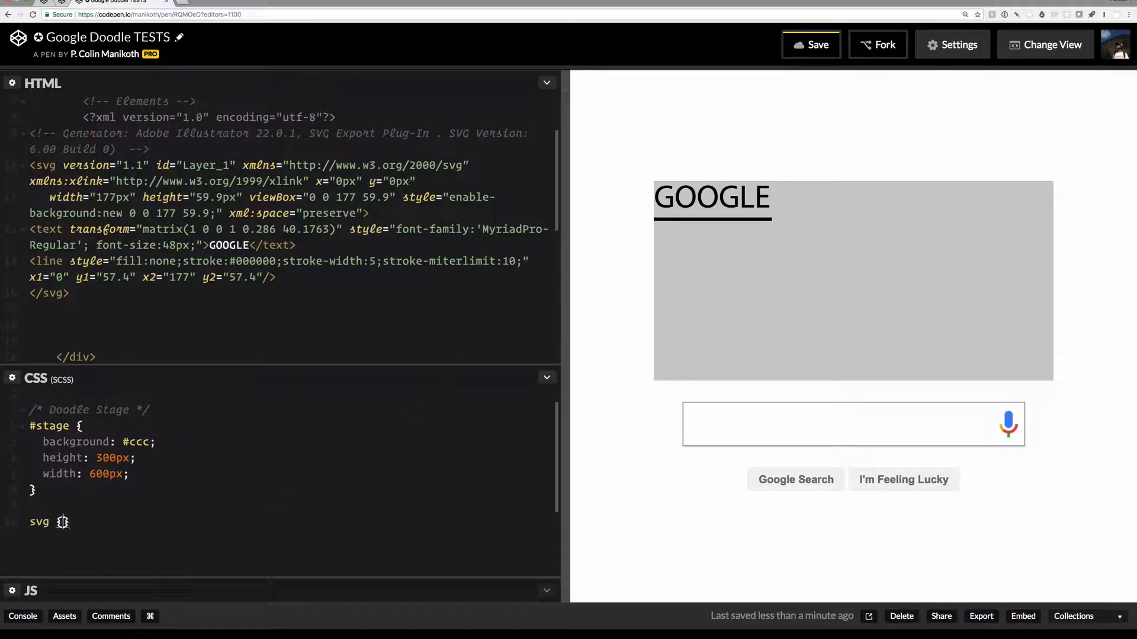
{"action": "key", "text": "Return"}
{"action": "type", "text": "bg"}
{"action": "key", "text": "Tab"}
{"action": "type", "text": "re"}
{"action": "key", "text": "BackSpace"}
{"action": "key", "text": "BackSpace"}
{"action": "key", "text": "BackSpace"}
{"action": "type", "text": "red;"}
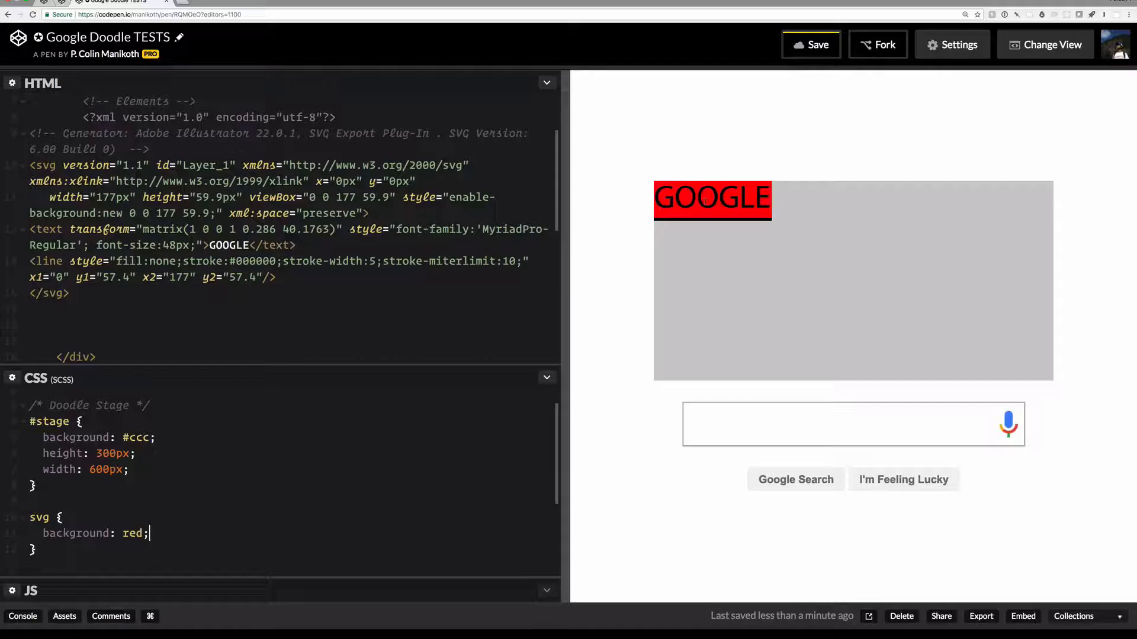
{"action": "left_click_drag", "start_coordinate": [565, 201], "coordinate": [592, 206]}
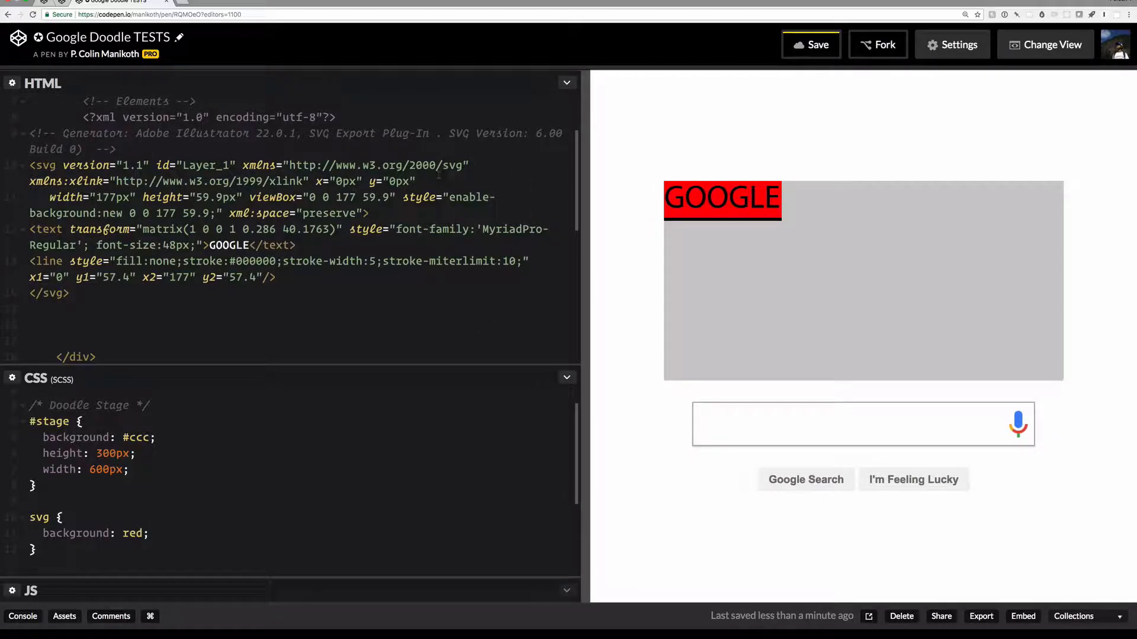
Step: Delete the Generator comment and the <?xml?> declaration from the pasted SVG
{"action": "scroll", "coordinate": [145, 146], "scroll_direction": "up", "scroll_amount": 1}
{"action": "left_click", "coordinate": [26, 141]}
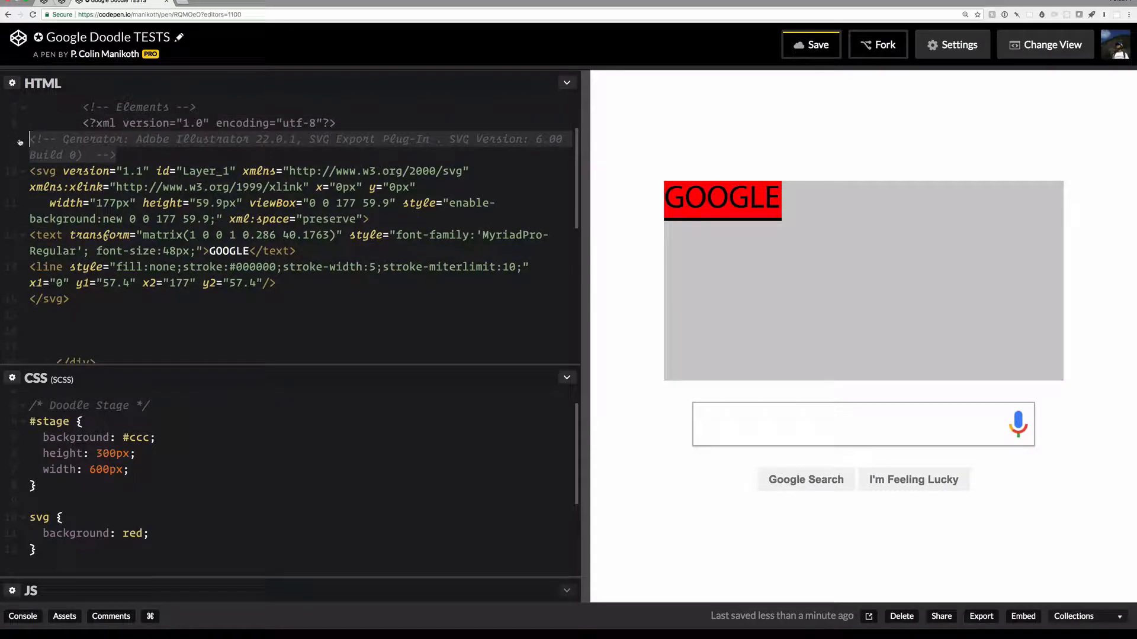
{"action": "key", "text": "BackSpace"}
{"action": "key", "text": "Up"}
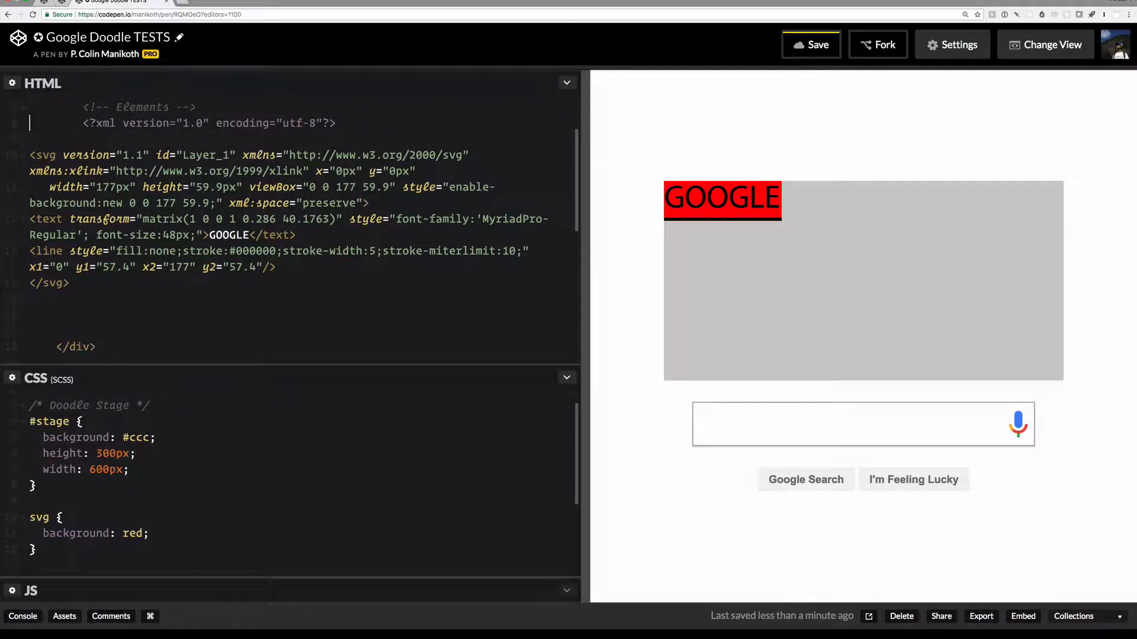
{"action": "key", "text": "super+shift+Right"}
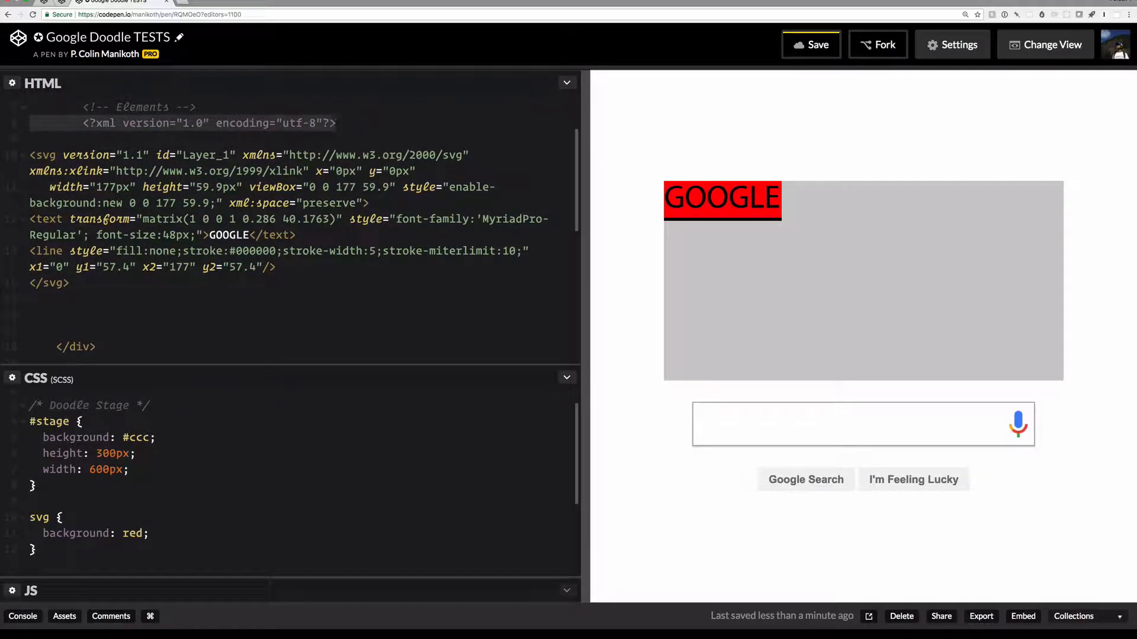
{"action": "key", "text": "BackSpace"}
{"action": "key", "text": "BackSpace"}
Step: Collapse and re-expand the svg element's code, then shrink the HTML pane
{"action": "left_click", "coordinate": [23, 155]}
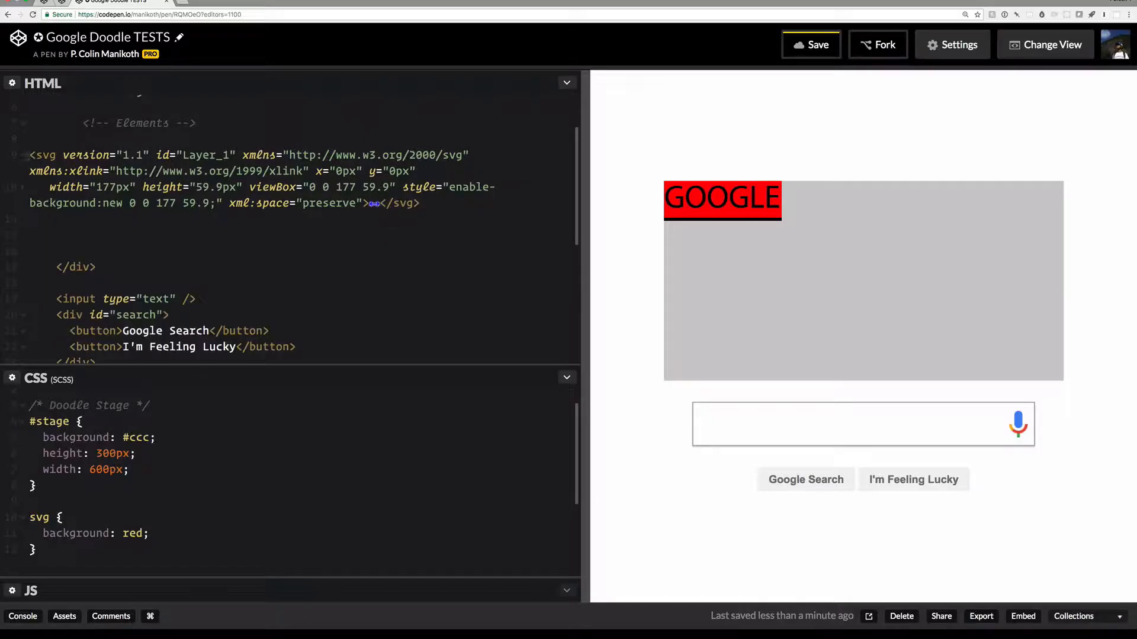
{"action": "left_click", "coordinate": [25, 155]}
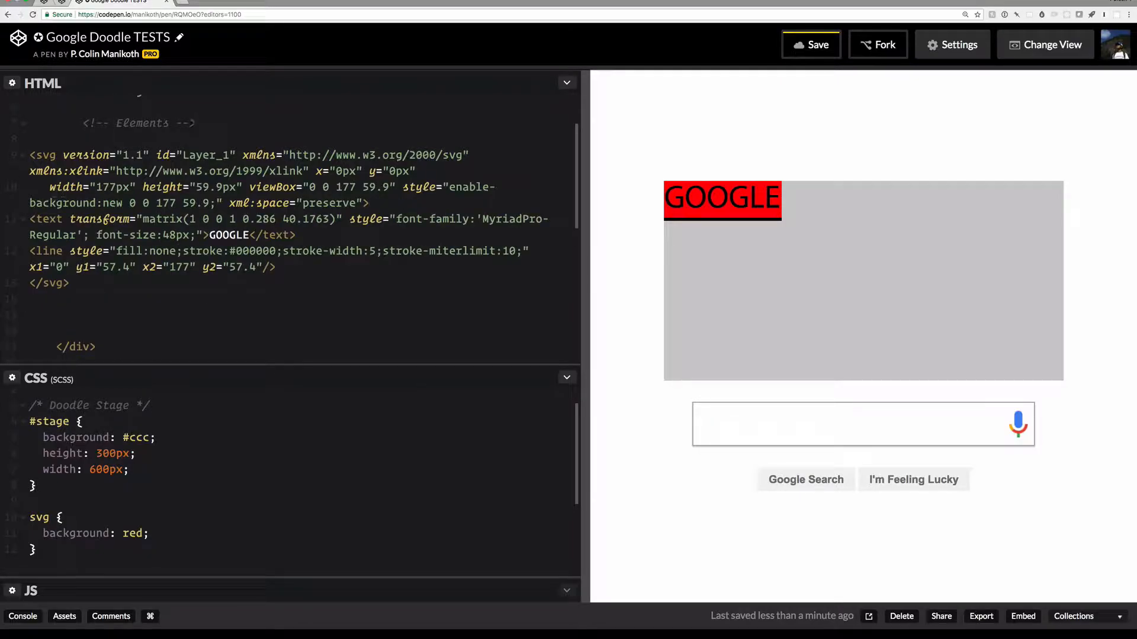
{"action": "left_click_drag", "start_coordinate": [220, 364], "coordinate": [219, 323]}
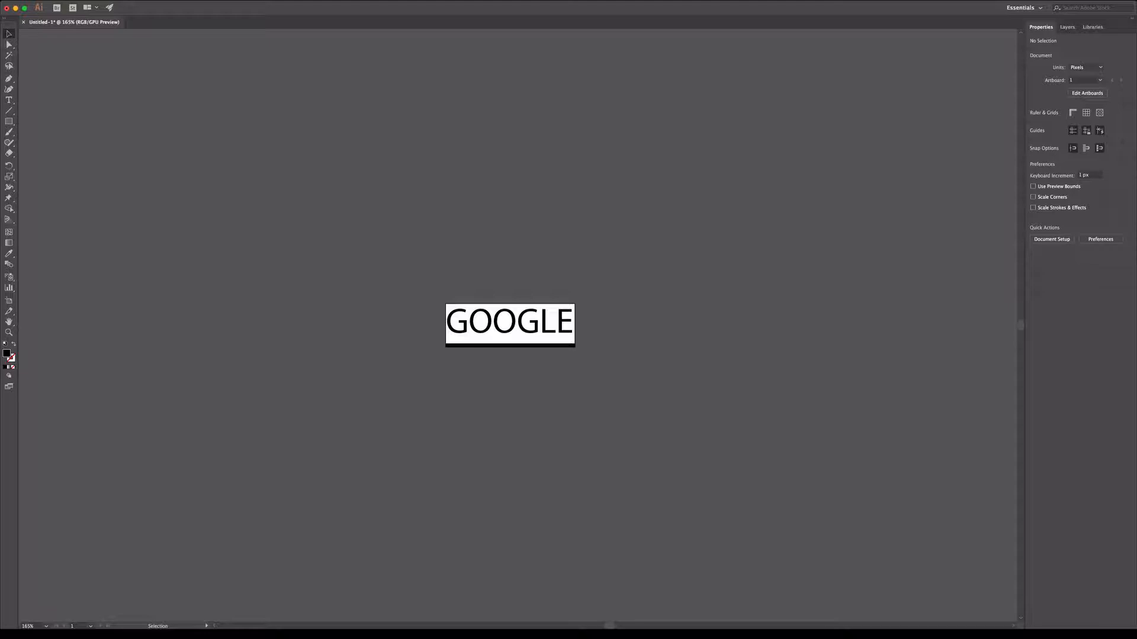
Step: Save the artwork as google with SVG chosen as the format
{"action": "left_click", "coordinate": [82, 6]}
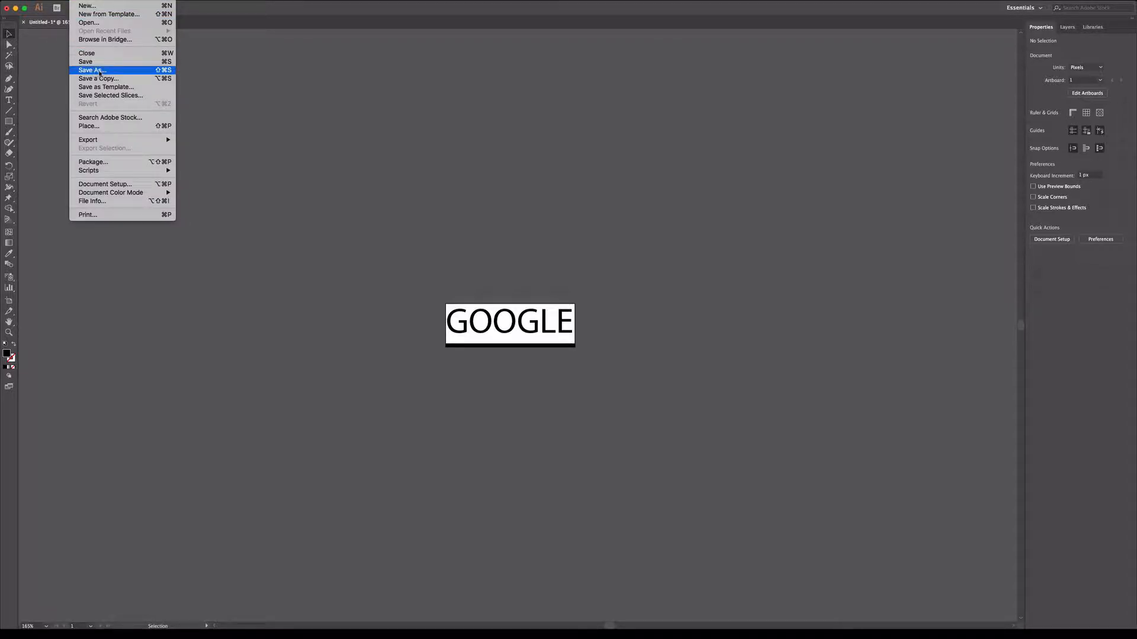
{"action": "left_click", "coordinate": [113, 71]}
{"action": "left_click", "coordinate": [584, 327]}
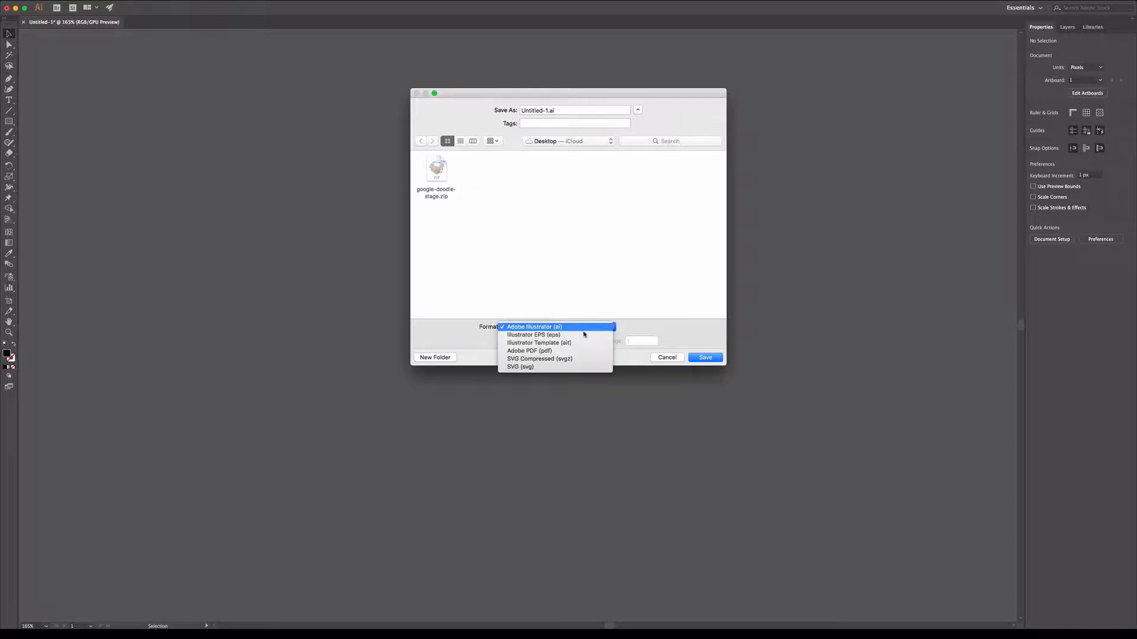
{"action": "left_click", "coordinate": [567, 367]}
{"action": "left_click", "coordinate": [552, 110]}
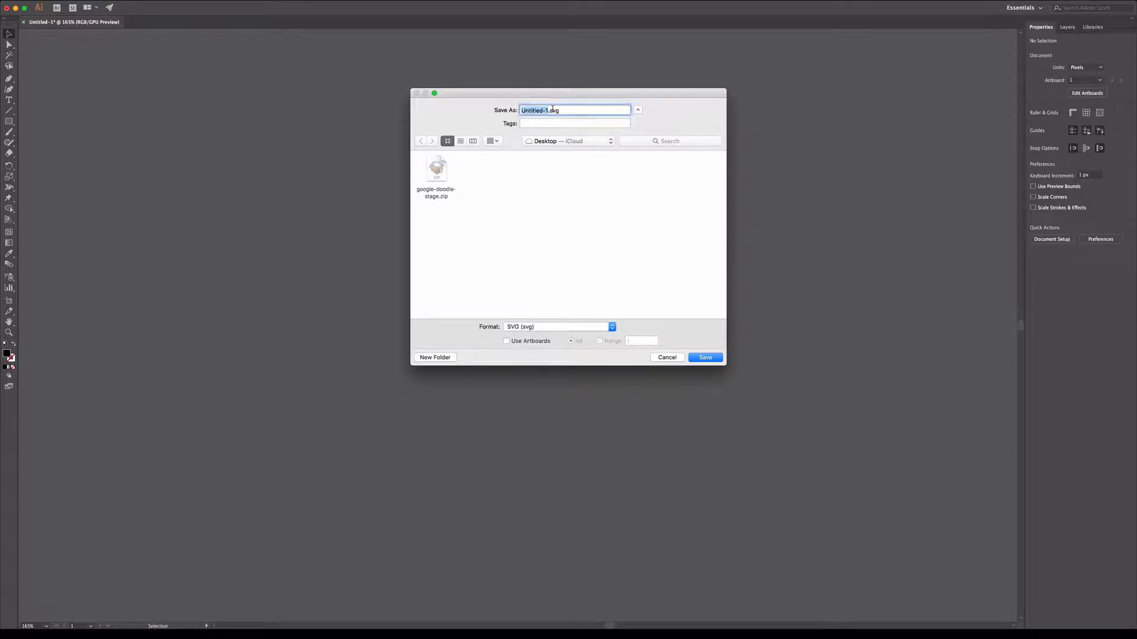
{"action": "type", "text": "google"}
{"action": "left_click", "coordinate": [705, 357]}
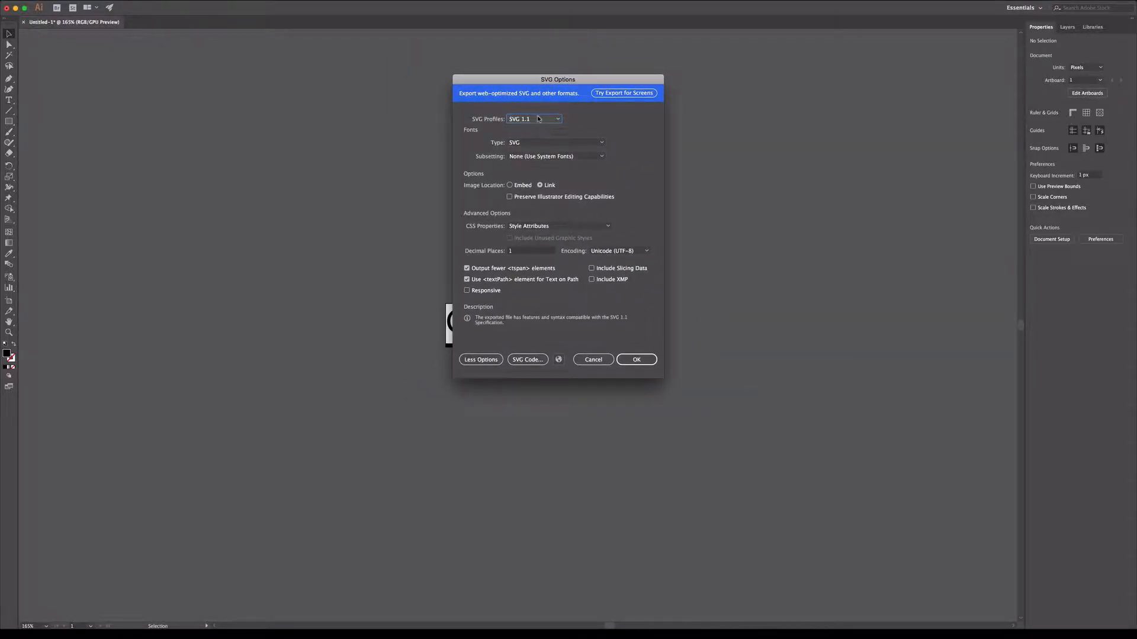
Step: Keep SVG 1.1 and Style Attributes with Responsive off, and confirm the SVG options
{"action": "left_click", "coordinate": [544, 120]}
{"action": "left_click", "coordinate": [540, 138]}
{"action": "left_click", "coordinate": [549, 226]}
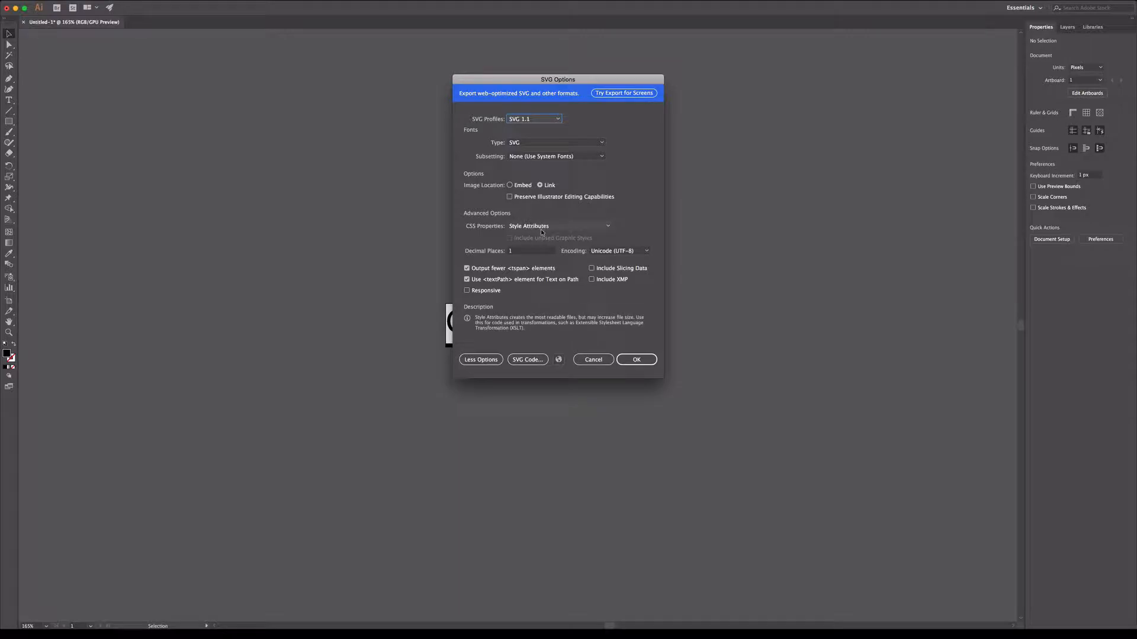
{"action": "left_click", "coordinate": [548, 246]}
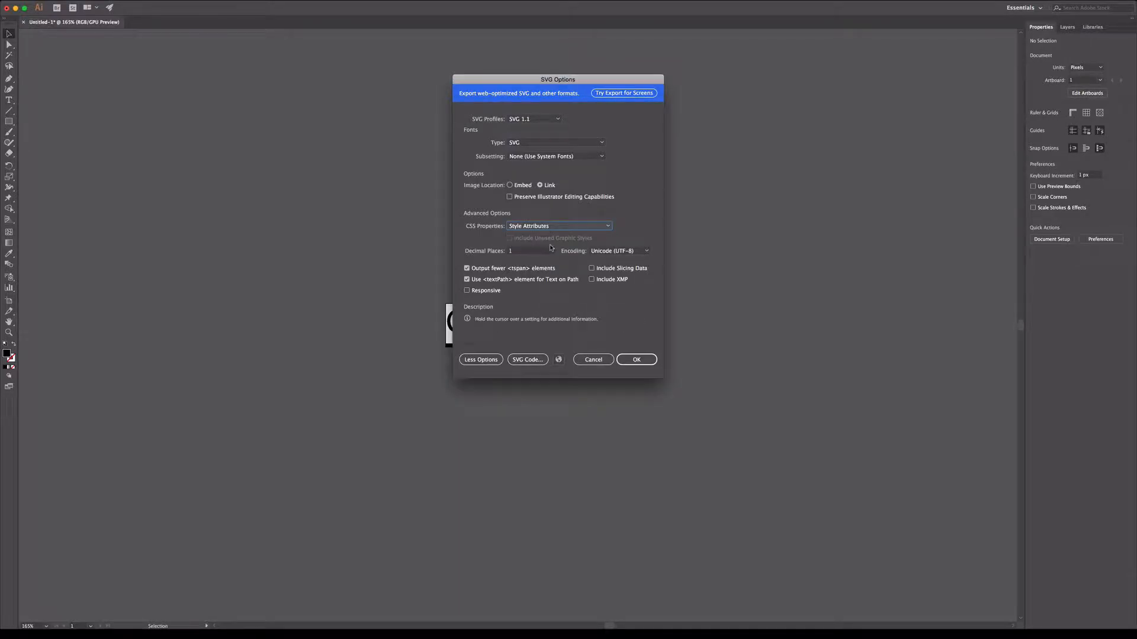
{"action": "left_click", "coordinate": [490, 293]}
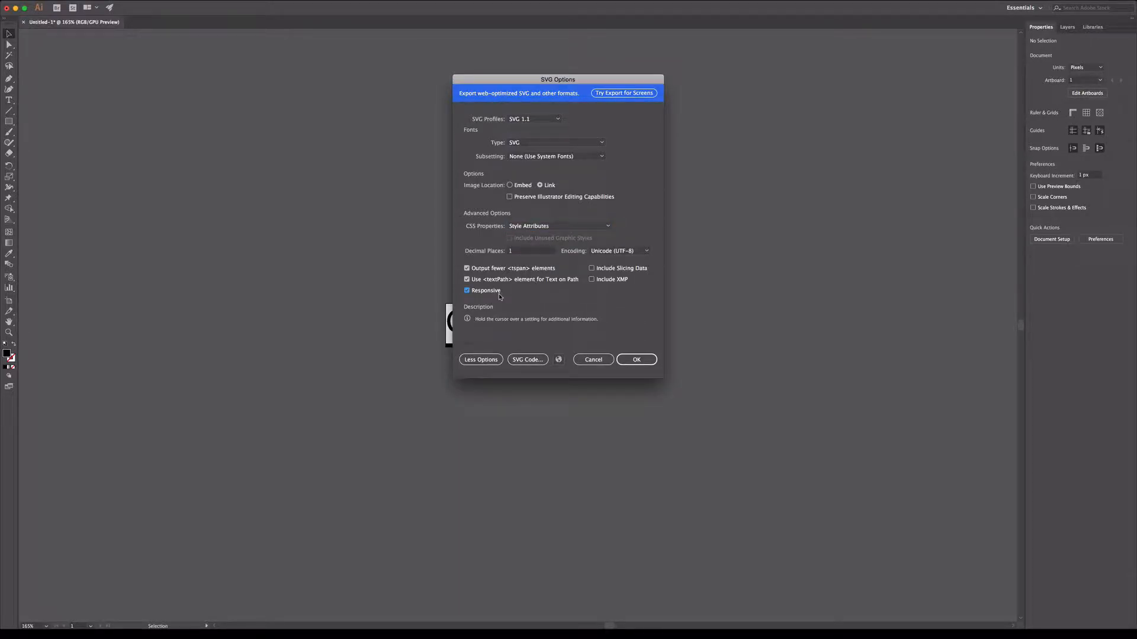
{"action": "left_click", "coordinate": [494, 295]}
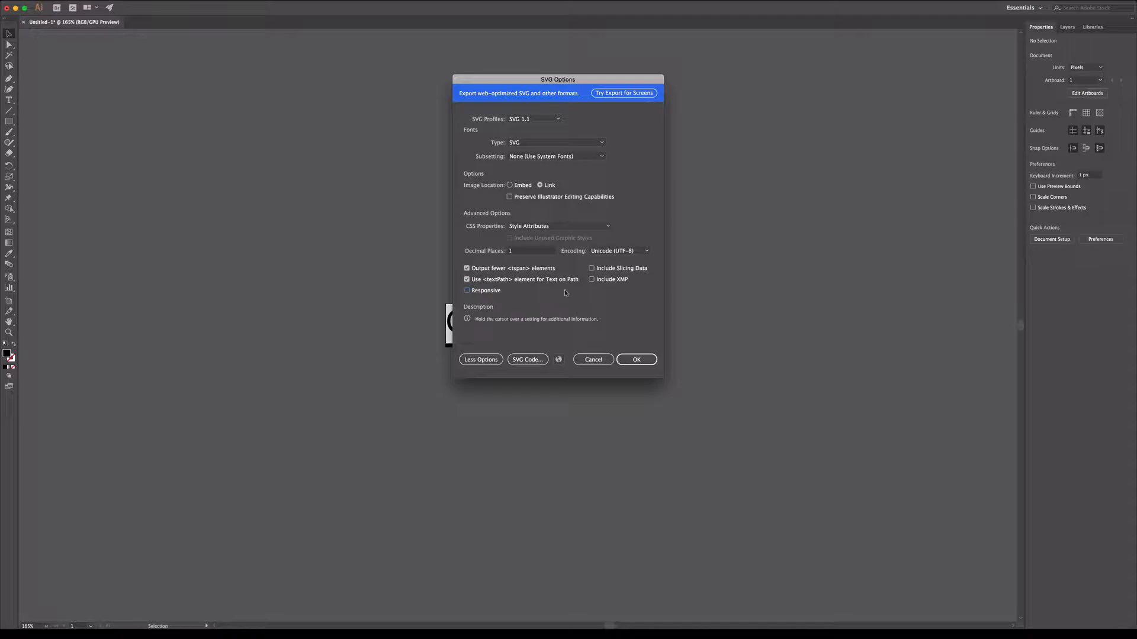
{"action": "left_click", "coordinate": [635, 362]}
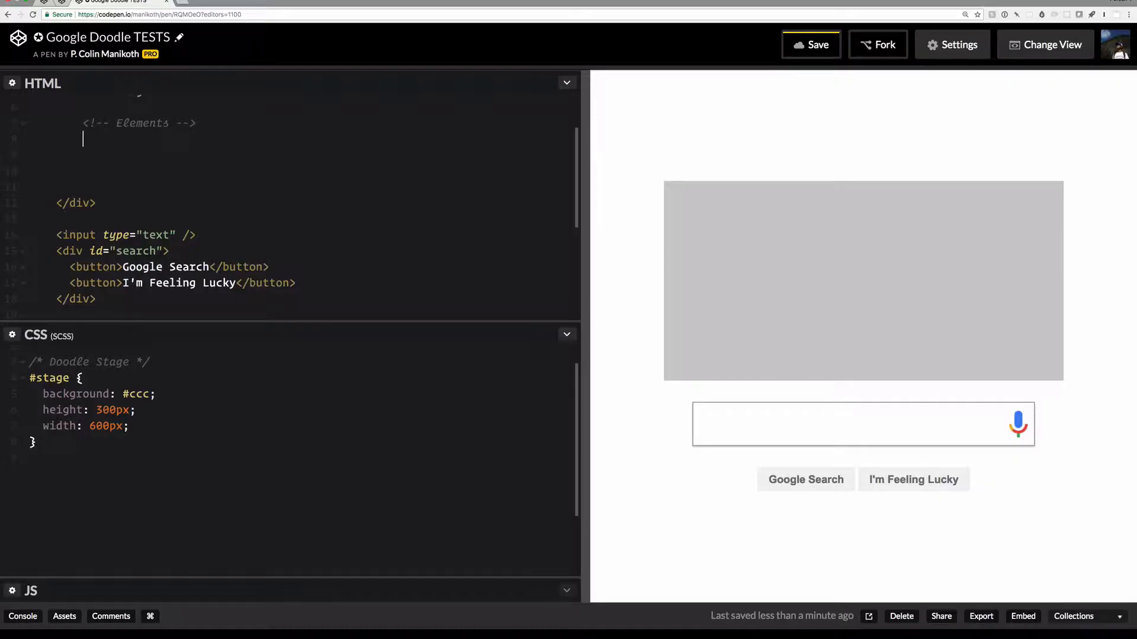
Step: Insert an img tag whose source is the pasted google.svg URL
{"action": "type", "text": "img"}
{"action": "key", "text": "Tab"}
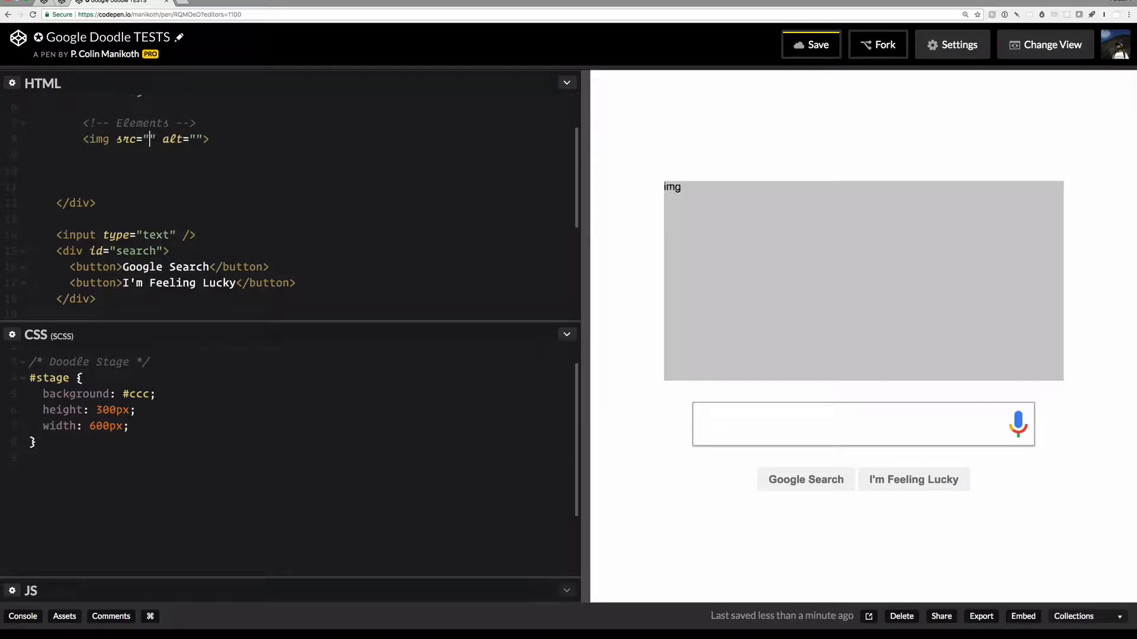
{"action": "type", "text": "https://s3-us-west-2.amazonaws.com/s.cdpn.io/16425/google.svg"}
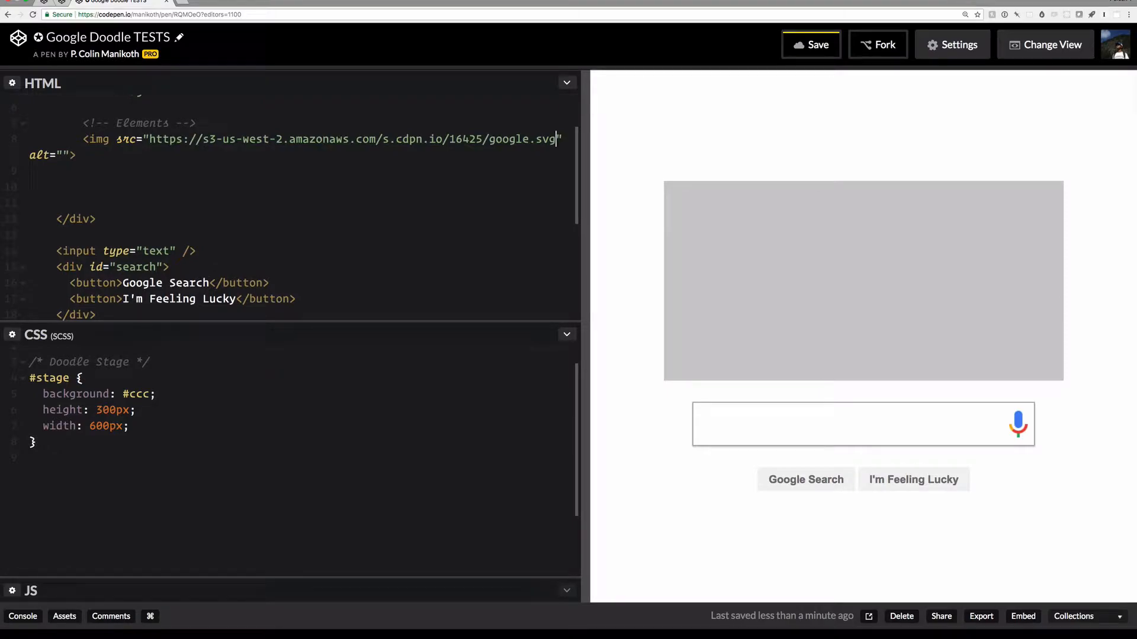
Step: Add an img CSS rule with background red and width 200%
{"action": "left_click", "coordinate": [97, 460]}
{"action": "key", "text": "Return"}
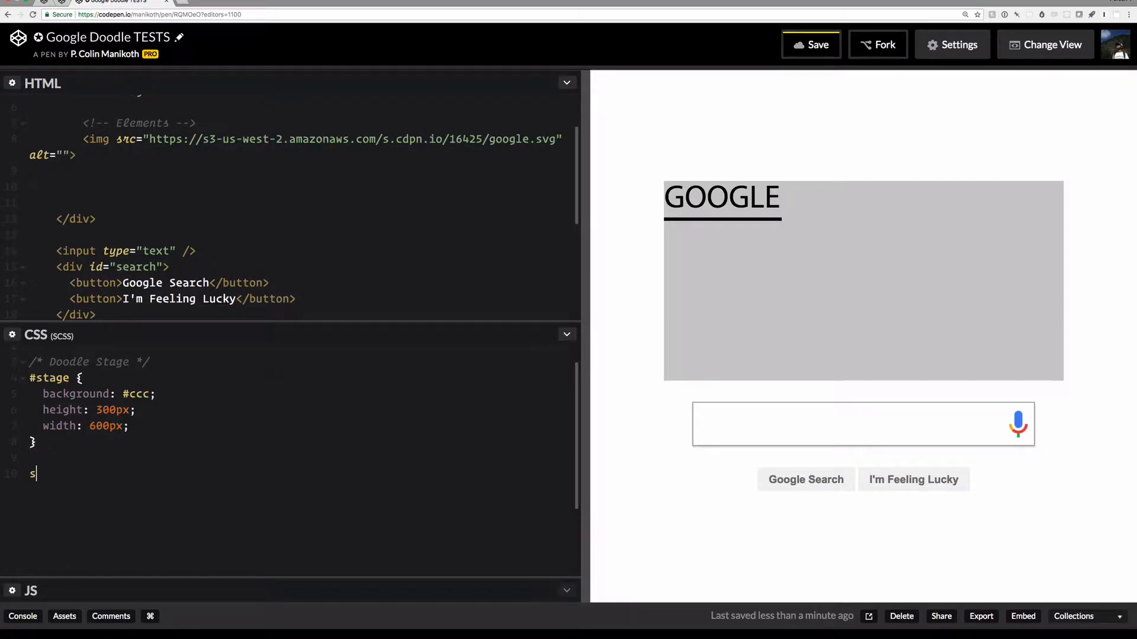
{"action": "type", "text": "img {"}
{"action": "key", "text": "Return"}
{"action": "type", "text": "bg#000"}
{"action": "key", "text": "Tab"}
{"action": "key", "text": "BackSpace"}
{"action": "key", "text": "BackSpace"}
{"action": "key", "text": "BackSpace"}
{"action": "key", "text": "BackSpace"}
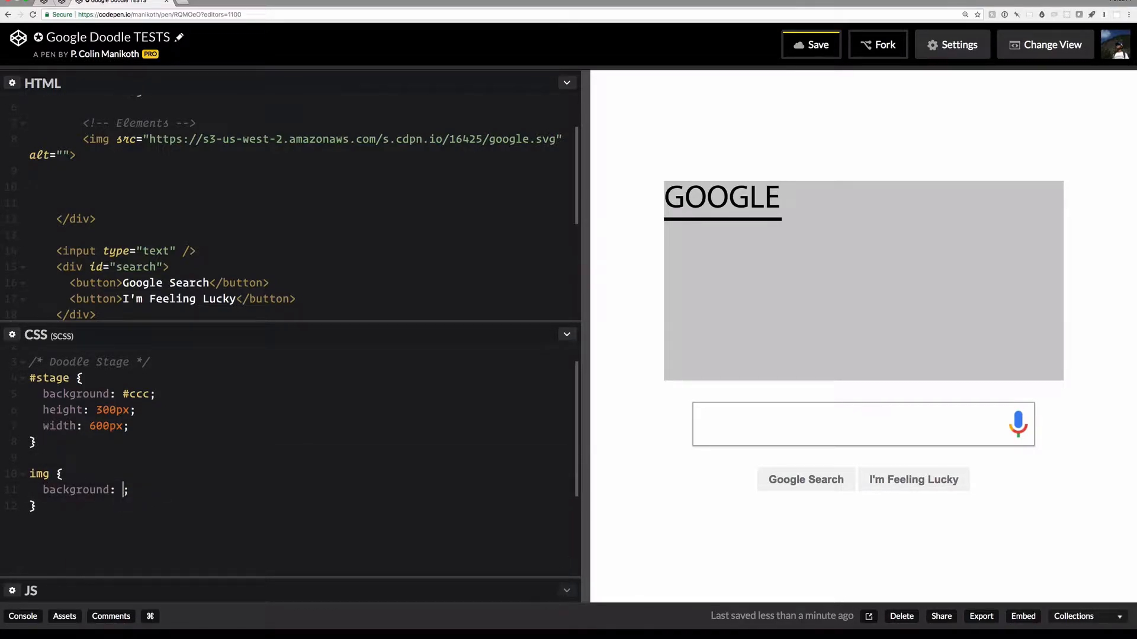
{"action": "type", "text": "red"}
{"action": "key", "text": "Return"}
{"action": "type", "text": "w"}
{"action": "key", "text": "Tab"}
{"action": "type", "text": "200"}
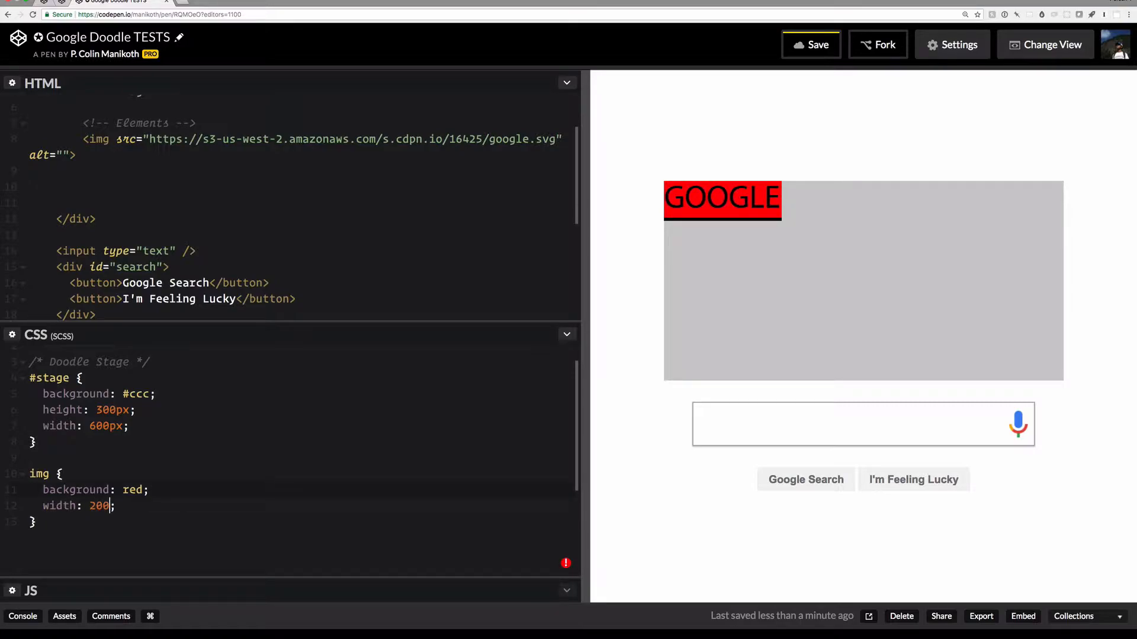
{"action": "type", "text": "%"}
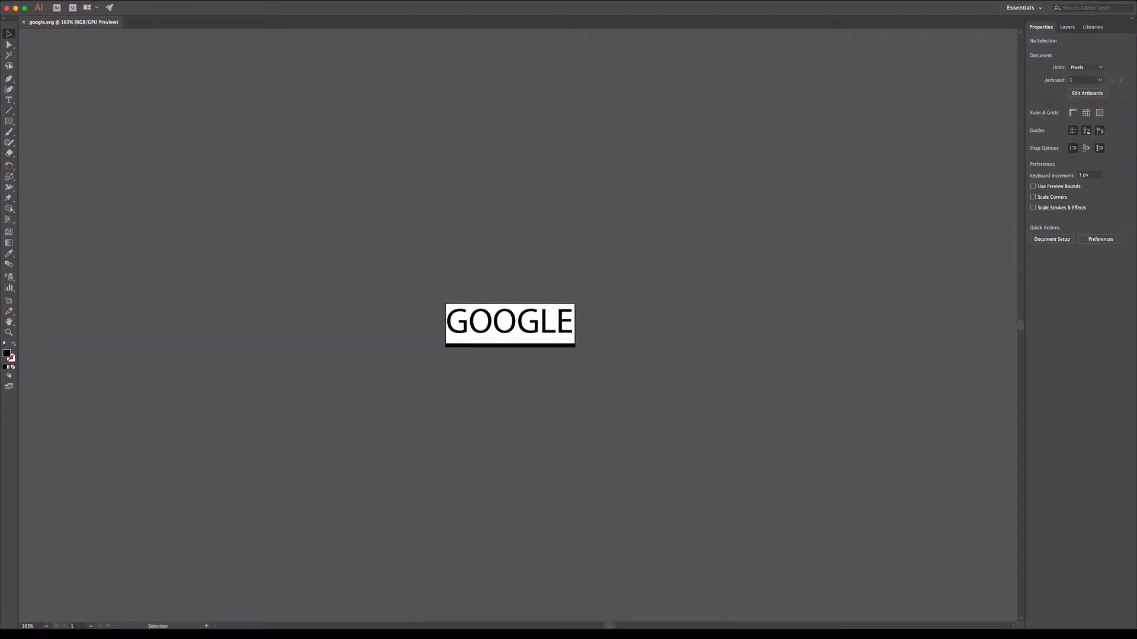
Step: Save the artwork as google-responsive.svg, keeping SVG as the format
{"action": "left_click", "coordinate": [77, 0]}
{"action": "left_click", "coordinate": [112, 70]}
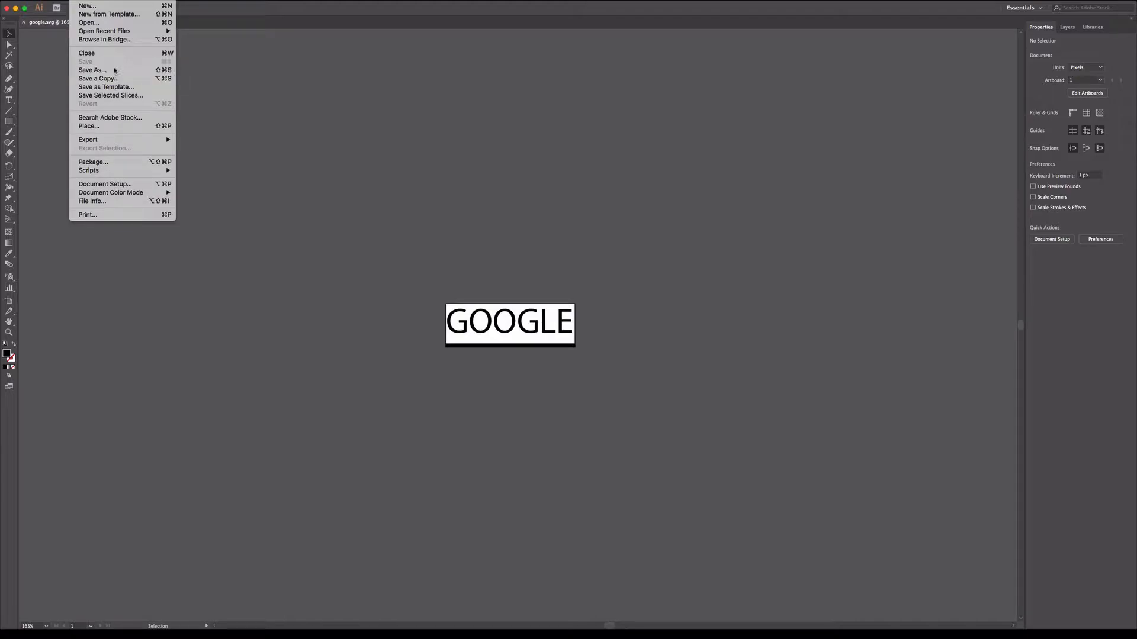
{"action": "left_click", "coordinate": [544, 324]}
{"action": "left_click", "coordinate": [547, 327]}
{"action": "left_click", "coordinate": [541, 111]}
{"action": "type", "text": "-respo"}
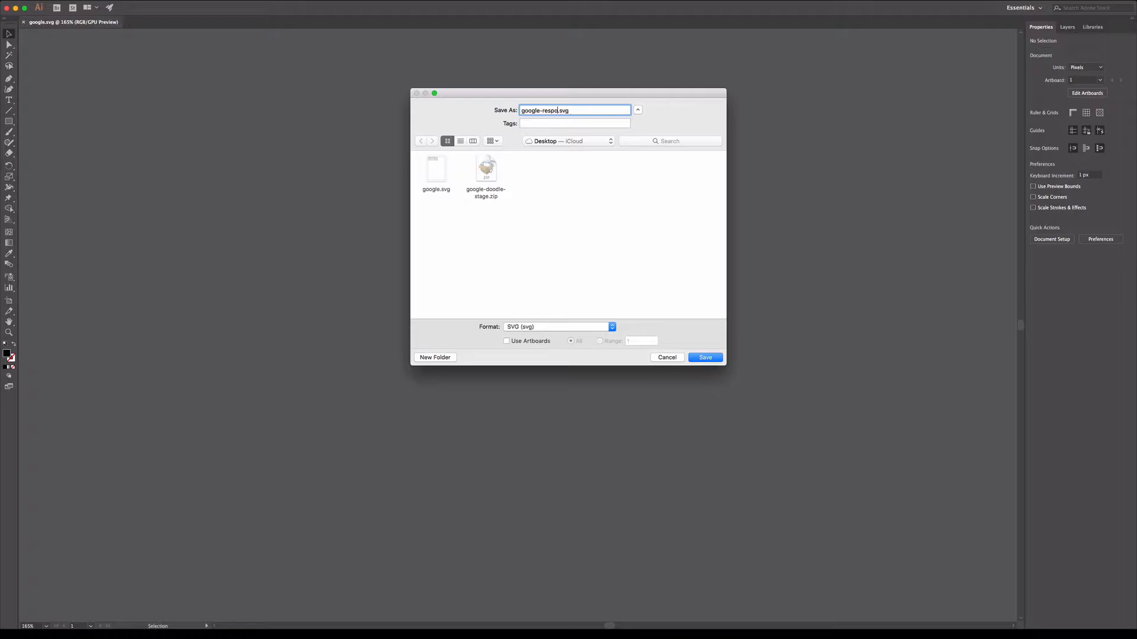
{"action": "type", "text": "nsive"}
{"action": "left_click", "coordinate": [708, 357]}
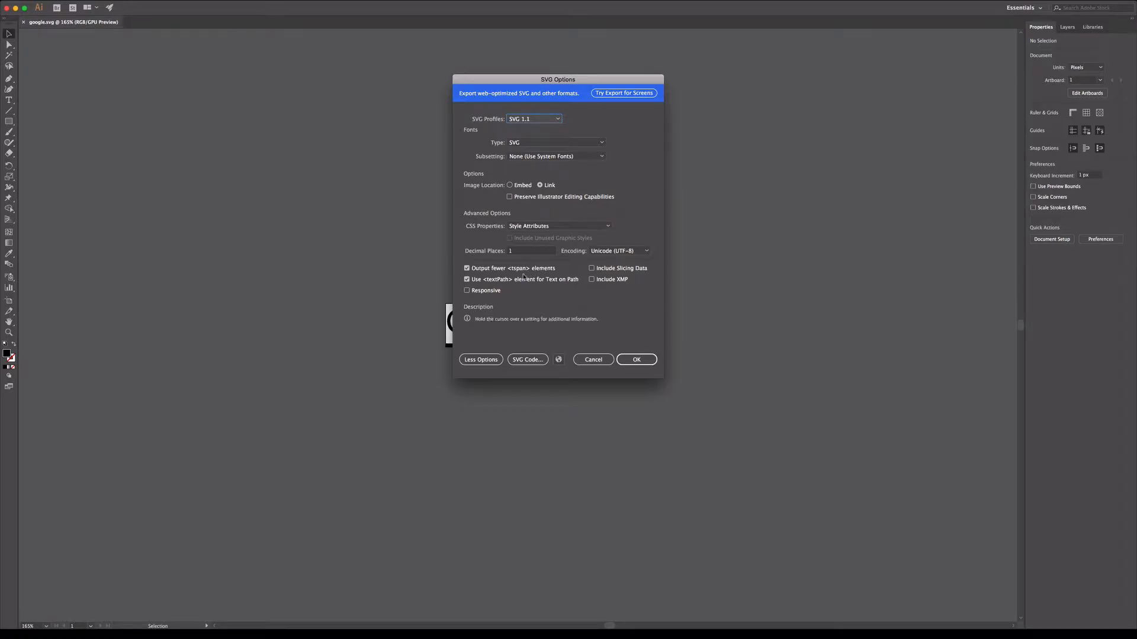
Step: Export with the Responsive option turned on, then insert a new img tag in CodePen
{"action": "left_click", "coordinate": [491, 291]}
{"action": "left_click", "coordinate": [636, 359]}
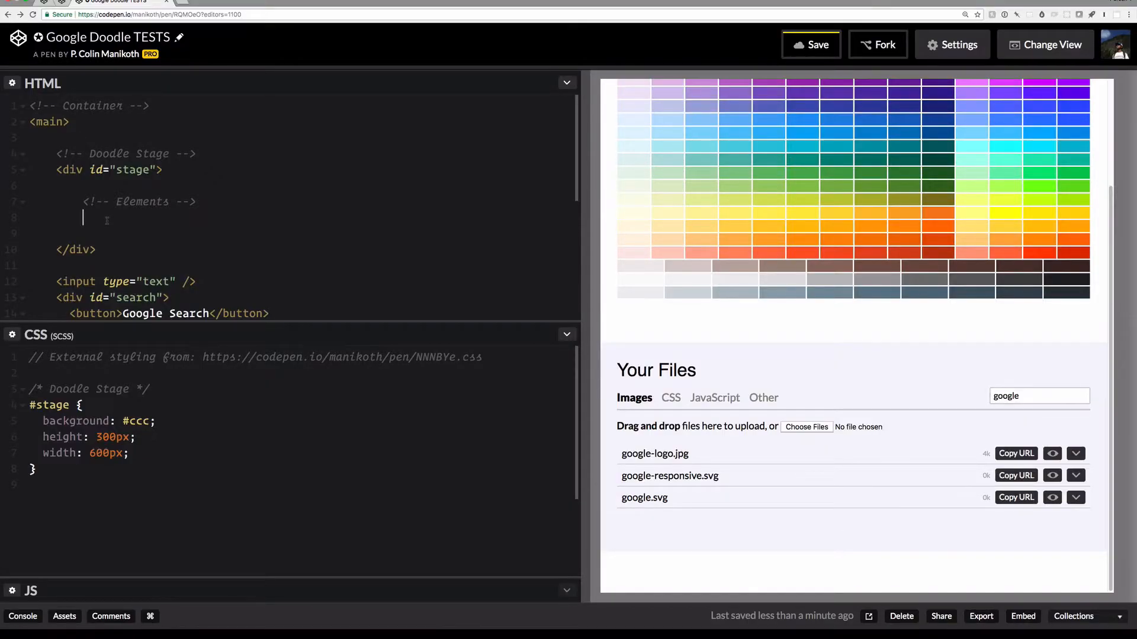
{"action": "type", "text": "img"}
{"action": "key", "text": "Tab"}
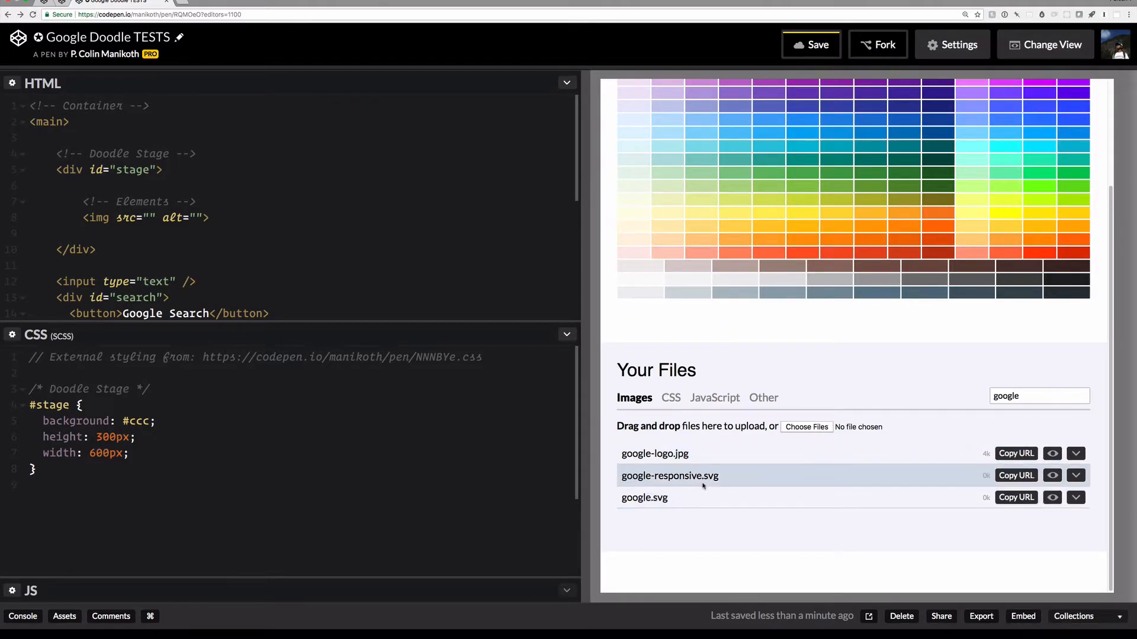
Step: Set the img source to the google-responsive.svg asset URL and close the Assets panel
{"action": "left_click", "coordinate": [1016, 476]}
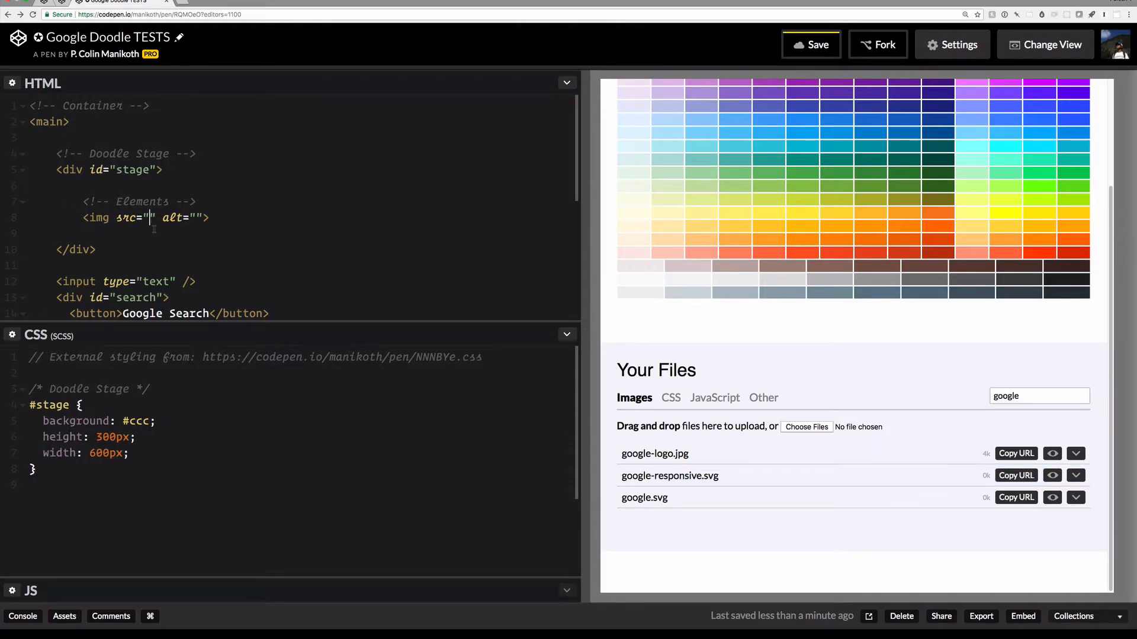
{"action": "key", "text": "super+v"}
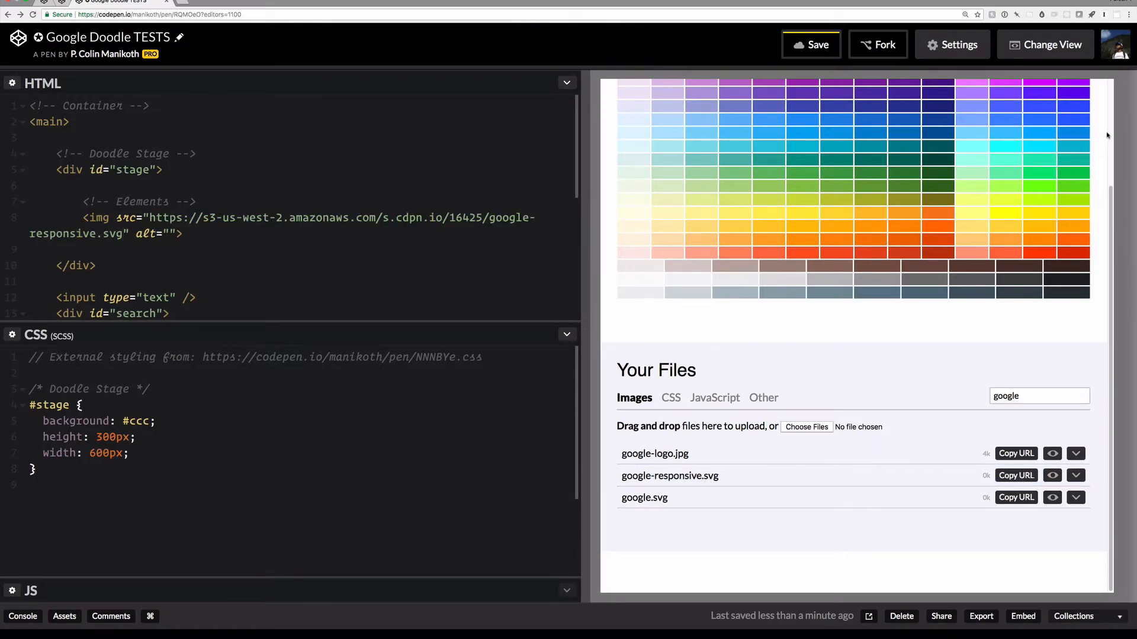
{"action": "scroll", "coordinate": [1107, 136], "scroll_direction": "up", "scroll_amount": 5}
{"action": "left_click", "coordinate": [1099, 93]}
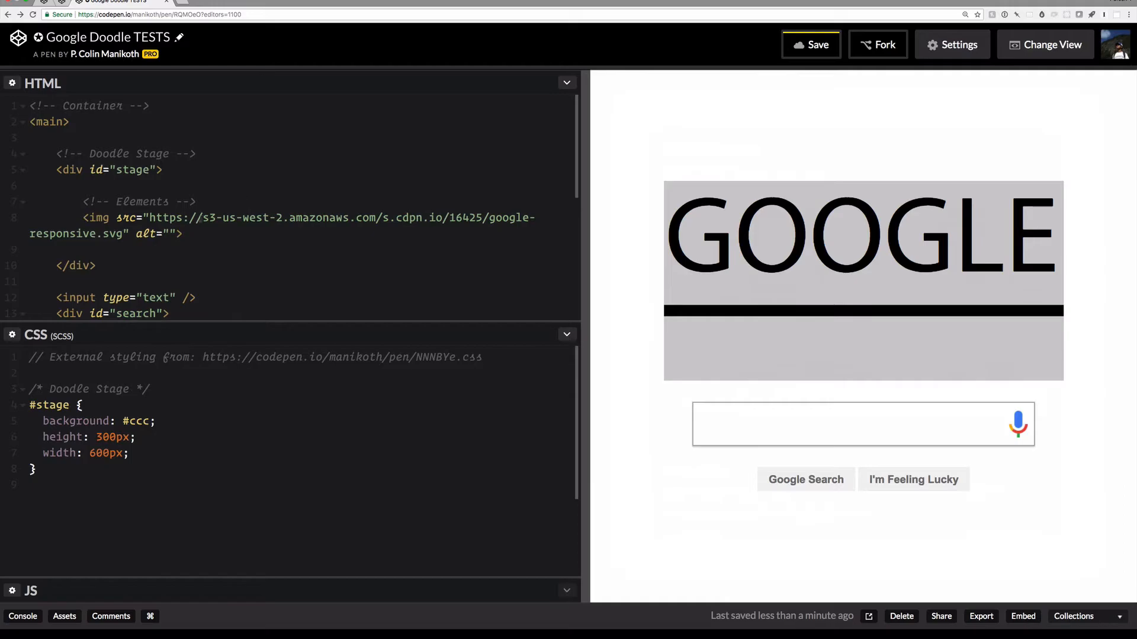
Step: Open the google-responsive.svg URL in a new browser tab
{"action": "left_click_drag", "start_coordinate": [149, 217], "coordinate": [121, 234]}
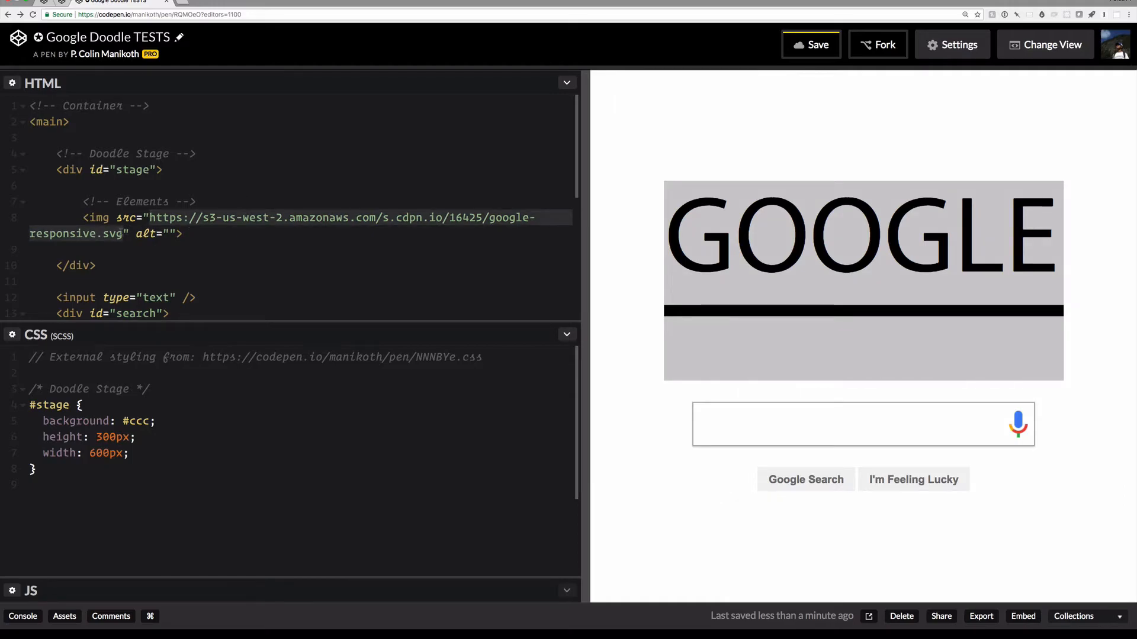
{"action": "key", "text": "super+t"}
{"action": "key", "text": "super+v"}
{"action": "key", "text": "Return"}
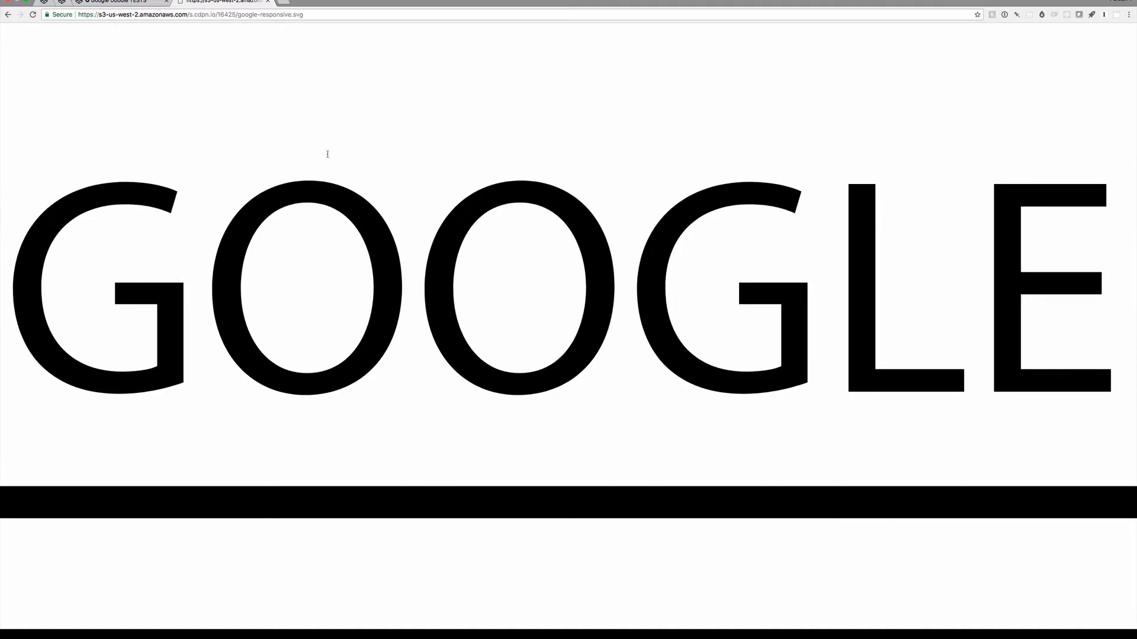
Step: Load google.svg from the pen's assets in another tab, then return to the responsive SVG tab
{"action": "key", "text": "super+t"}
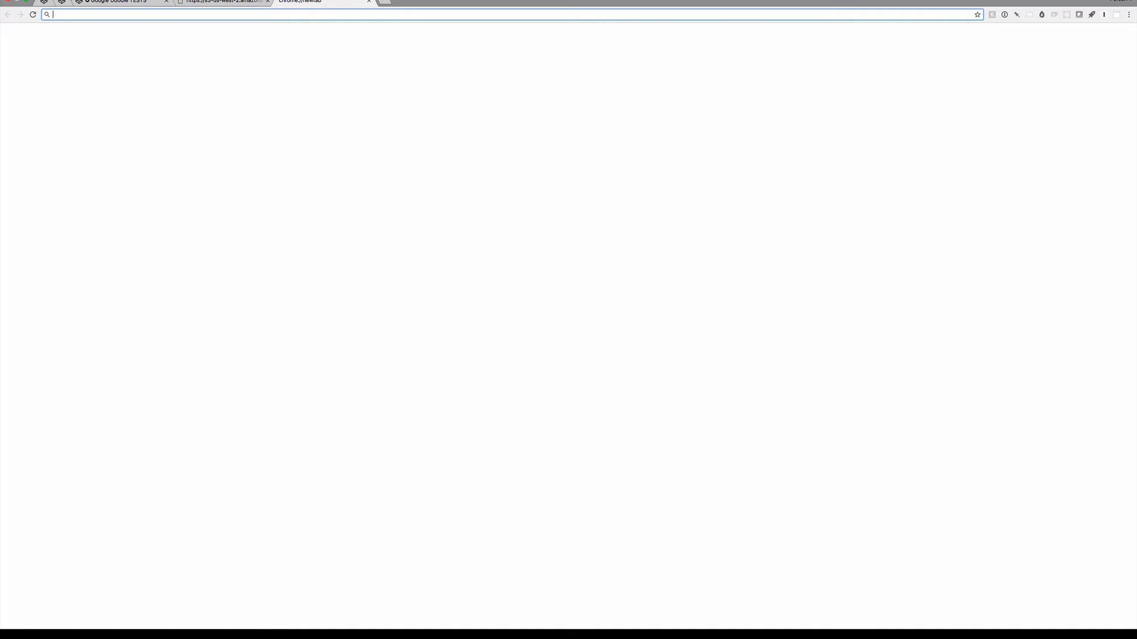
{"action": "left_click", "coordinate": [142, 2]}
{"action": "left_click", "coordinate": [64, 616]}
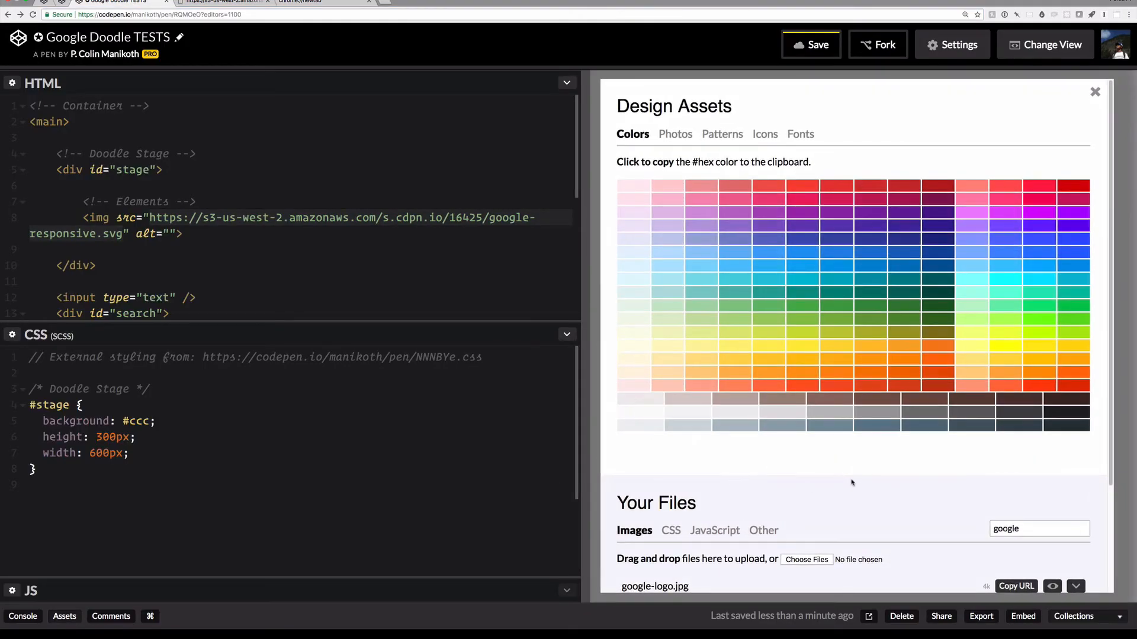
{"action": "scroll", "coordinate": [832, 510], "scroll_direction": "down", "scroll_amount": 3}
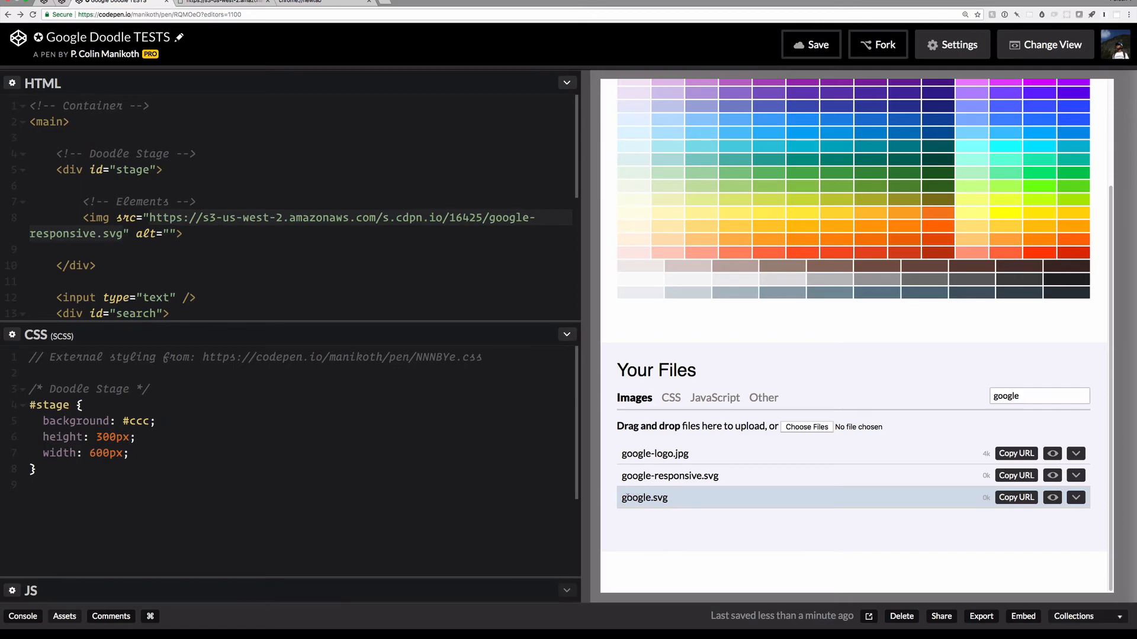
{"action": "left_click", "coordinate": [1016, 498]}
{"action": "left_click", "coordinate": [326, 2]}
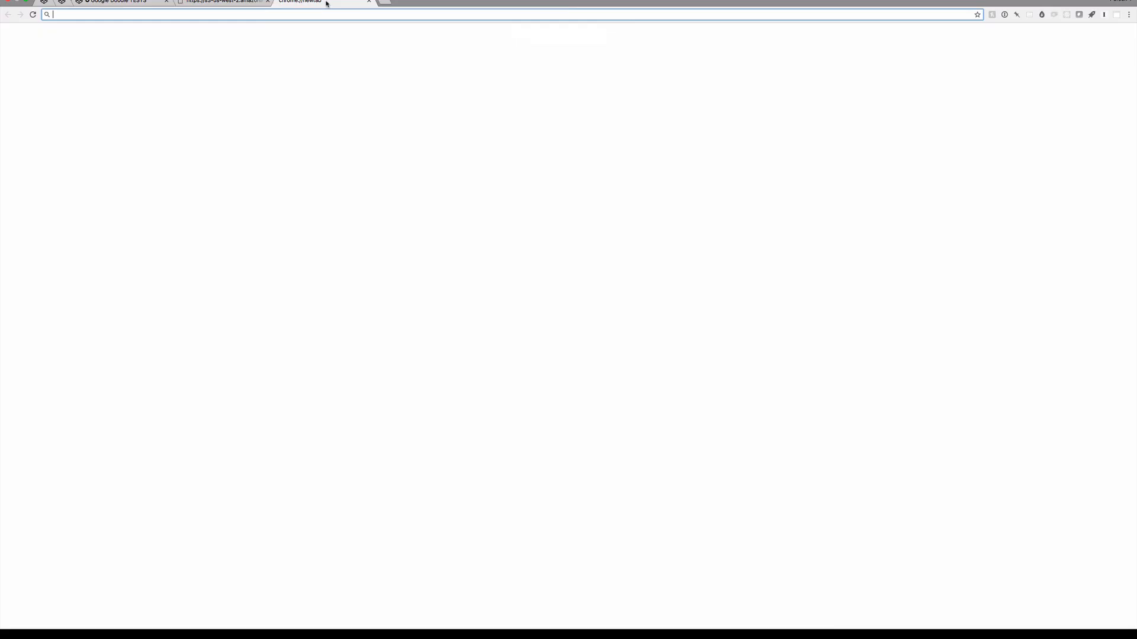
{"action": "key", "text": "super+v"}
{"action": "key", "text": "Return"}
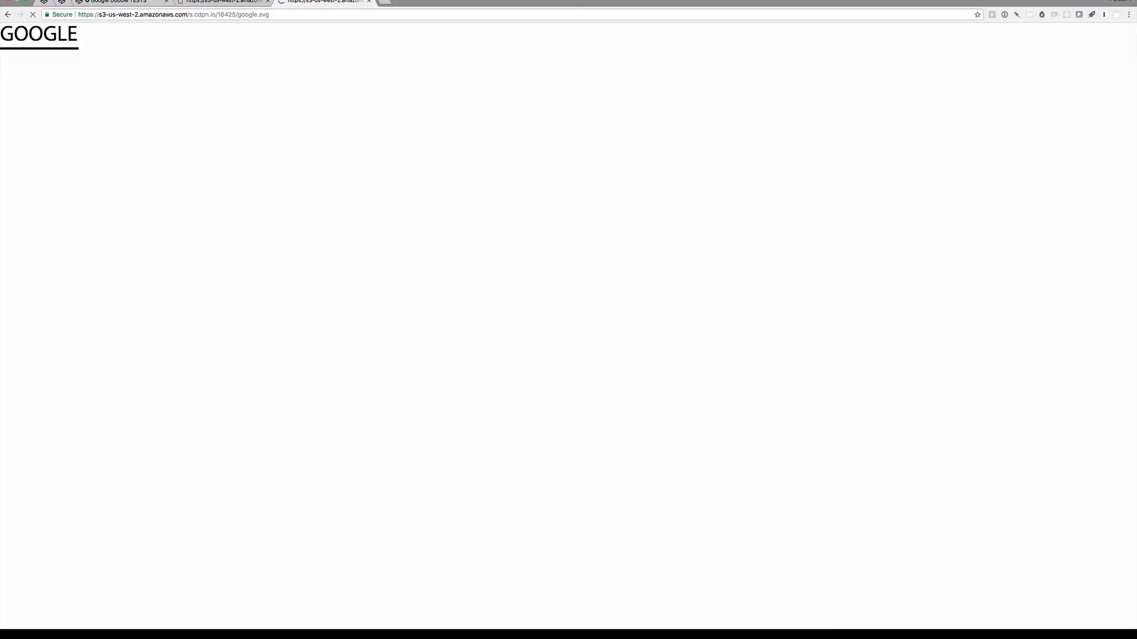
{"action": "key", "text": "super+alt+Left"}
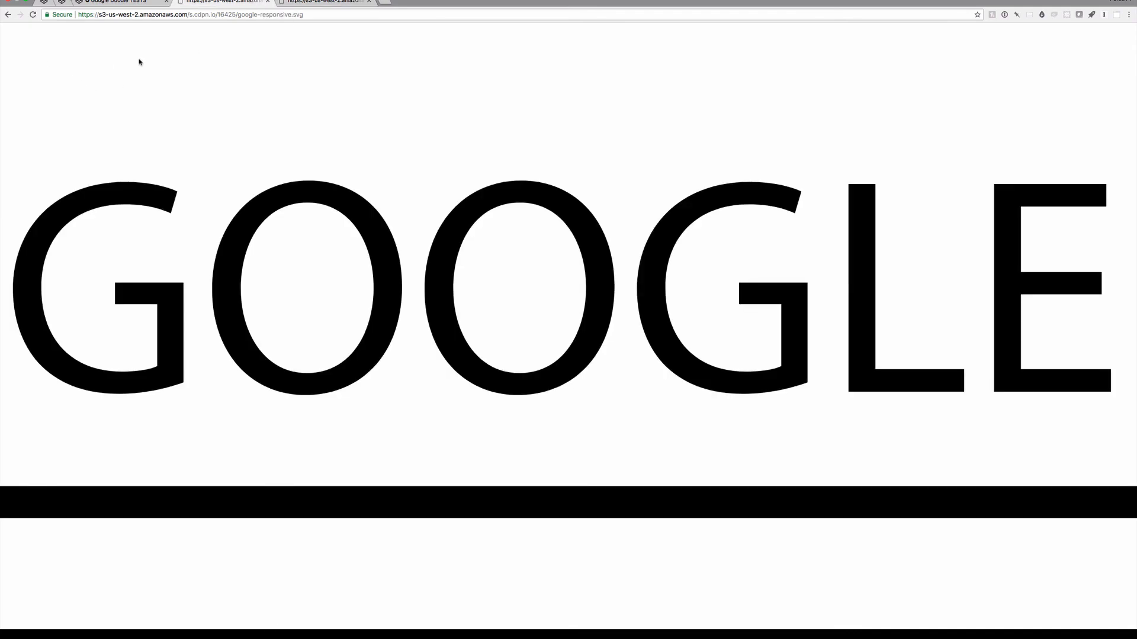